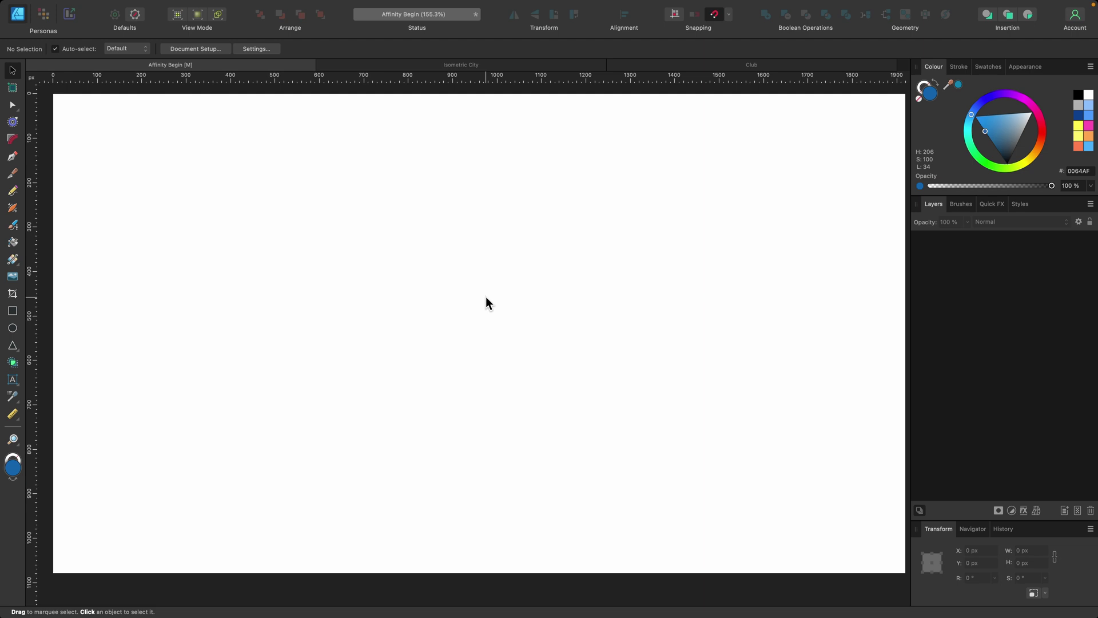
- Turn on the canvas grid with Cmd+'
{"action": "key", "text": "super+apostrophe"}
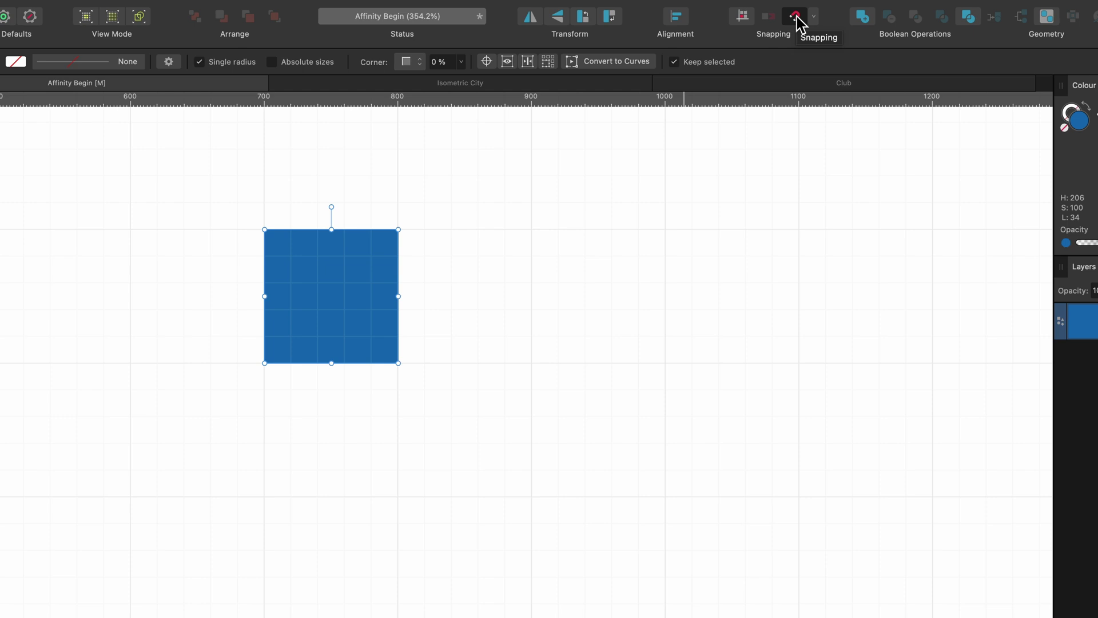
{"action": "left_click", "coordinate": [815, 18]}
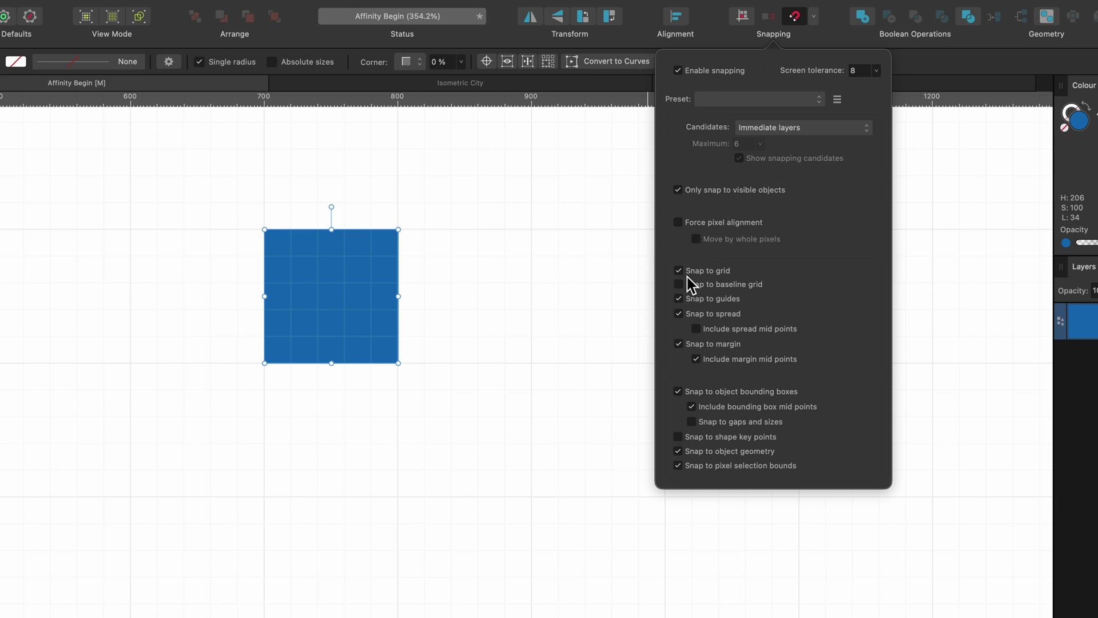
{"action": "left_click", "coordinate": [803, 21]}
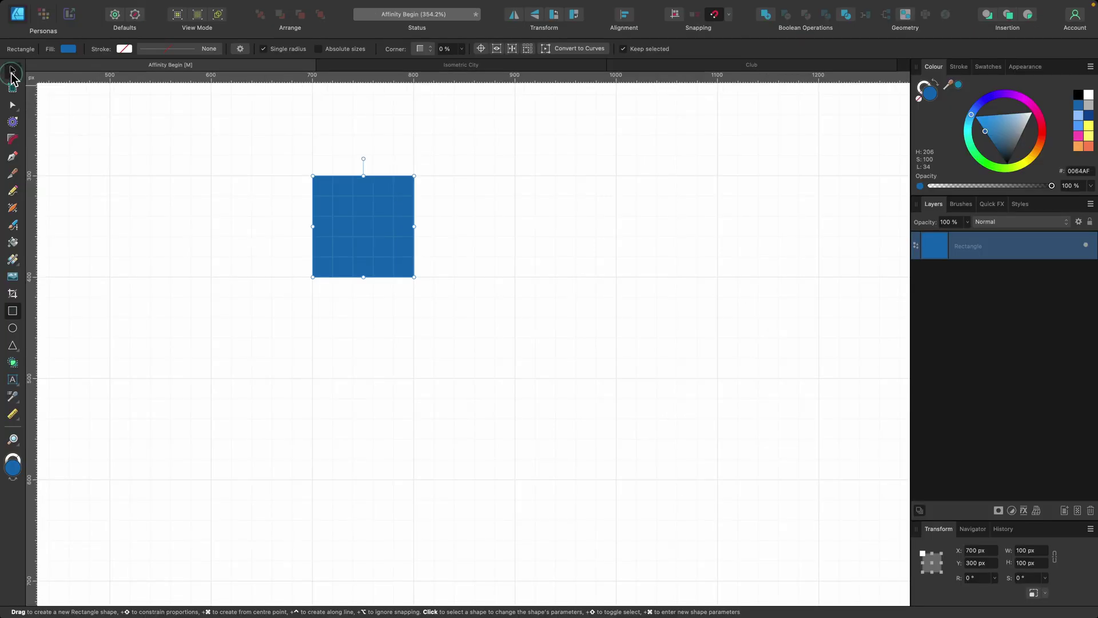
- Duplicate the blue square with ⌘J into a row of six, then delete all six
{"action": "left_click", "coordinate": [12, 70]}
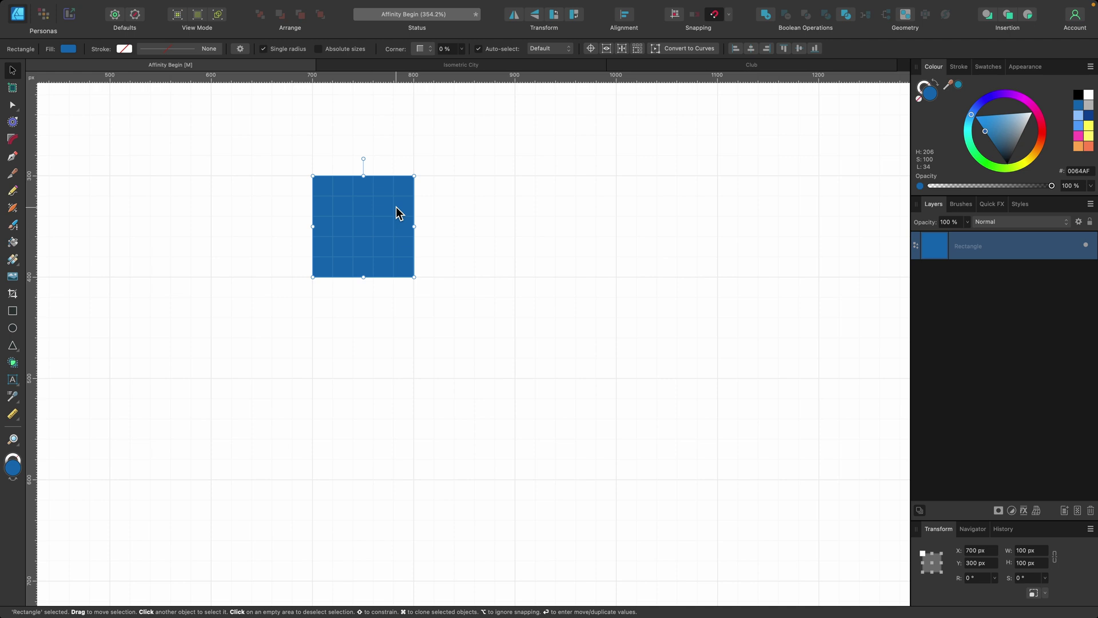
{"action": "mouse_move", "coordinate": [395, 208]}
{"action": "left_mouse_down"}
{"action": "mouse_move", "coordinate": [326, 241]}
{"action": "mouse_move", "coordinate": [355, 263]}
{"action": "mouse_move", "coordinate": [393, 196]}
{"action": "mouse_move", "coordinate": [393, 207]}
{"action": "left_mouse_up"}
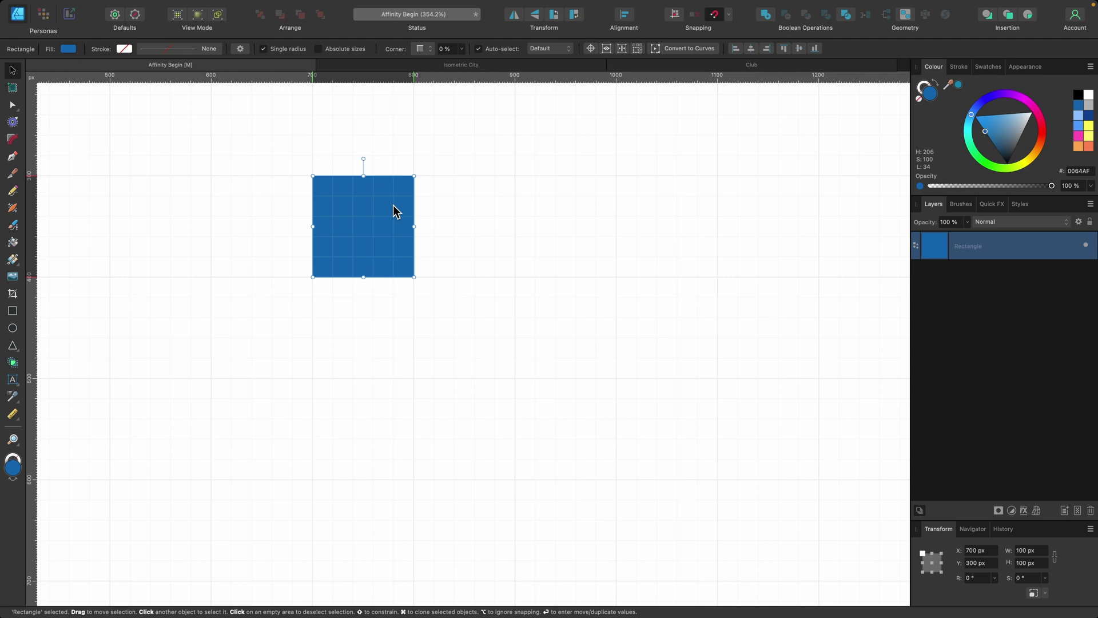
{"action": "scroll", "coordinate": [395, 212], "scroll_direction": "down", "scroll_amount": 2}
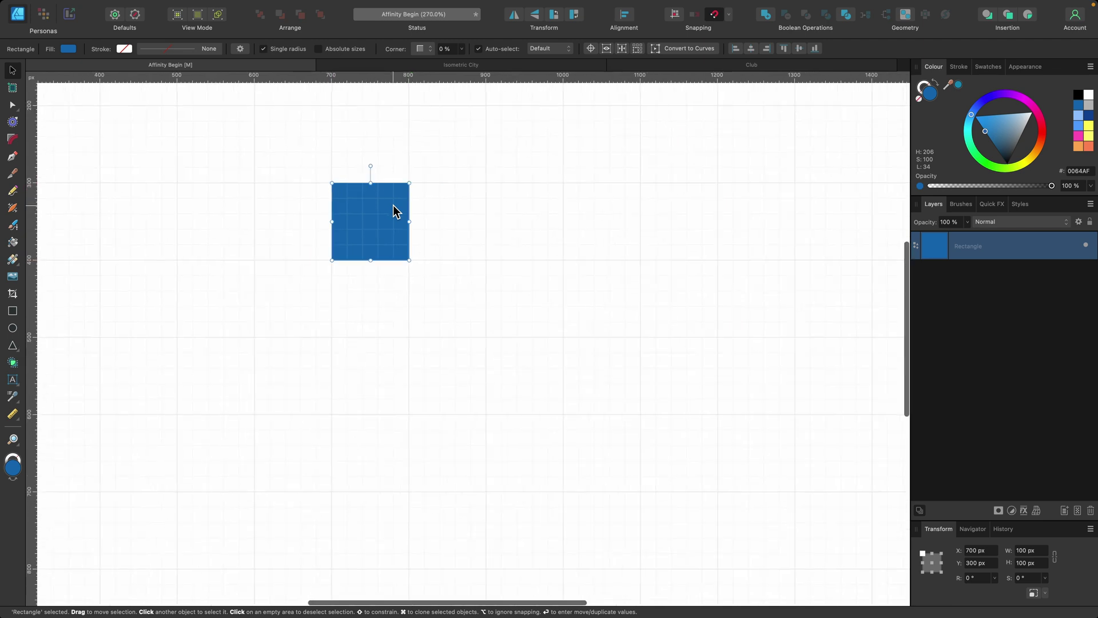
{"action": "key", "text": "super+j"}
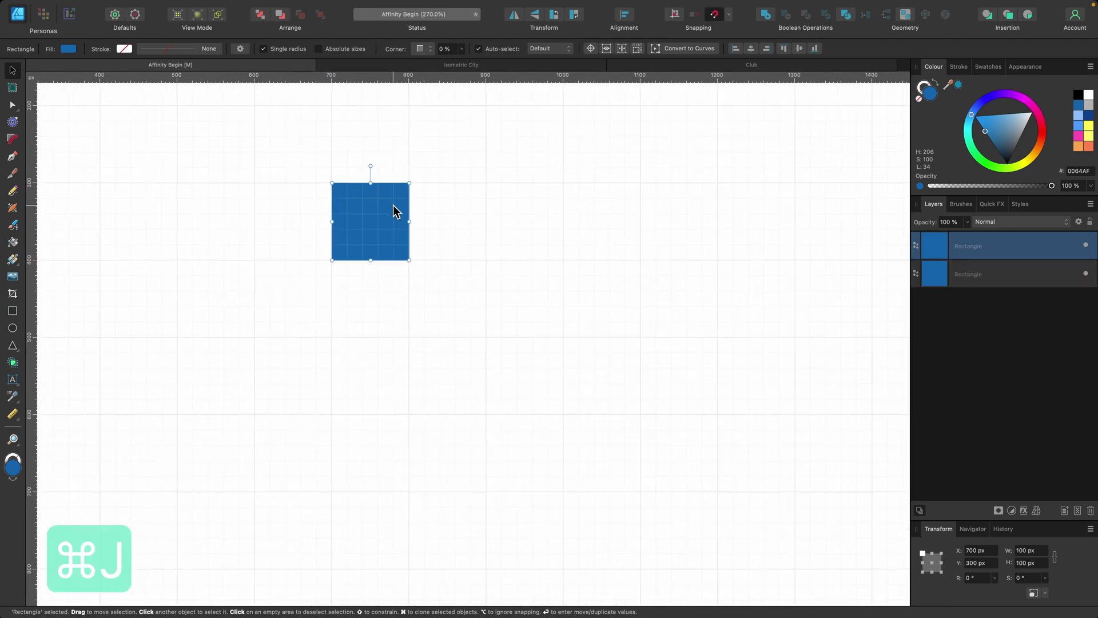
{"action": "left_click_drag", "start_coordinate": [393, 205], "coordinate": [547, 201]}
{"action": "scroll", "coordinate": [547, 201], "scroll_direction": "down", "scroll_amount": 2}
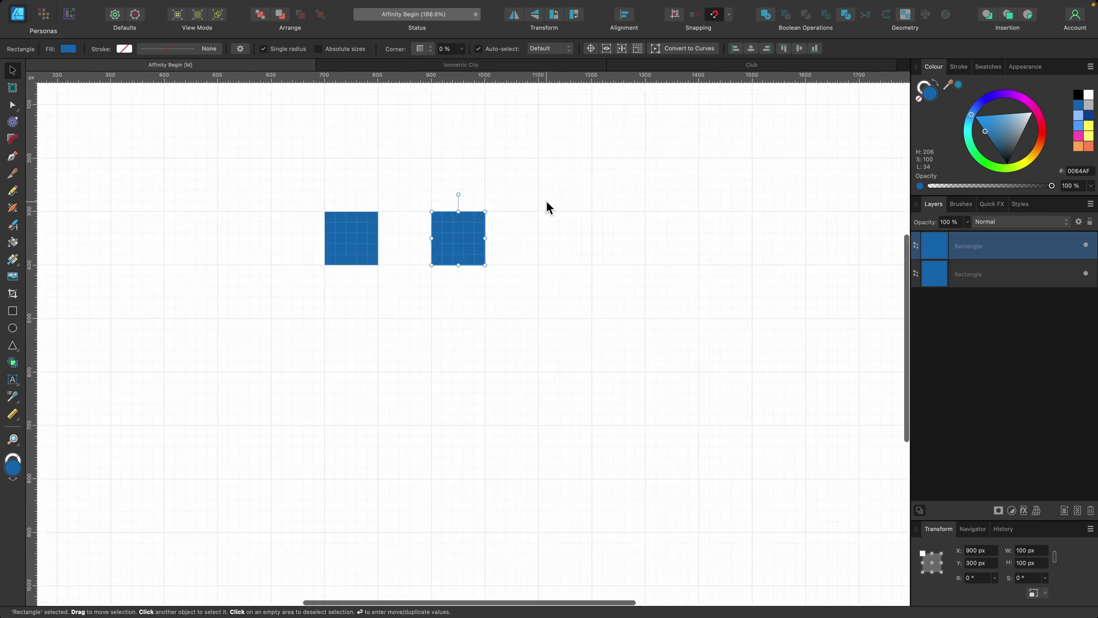
{"action": "key", "text": "super+j"}
{"action": "key", "text": "super+j"}
{"action": "key", "text": "super+j"}
{"action": "key", "text": "super+j"}
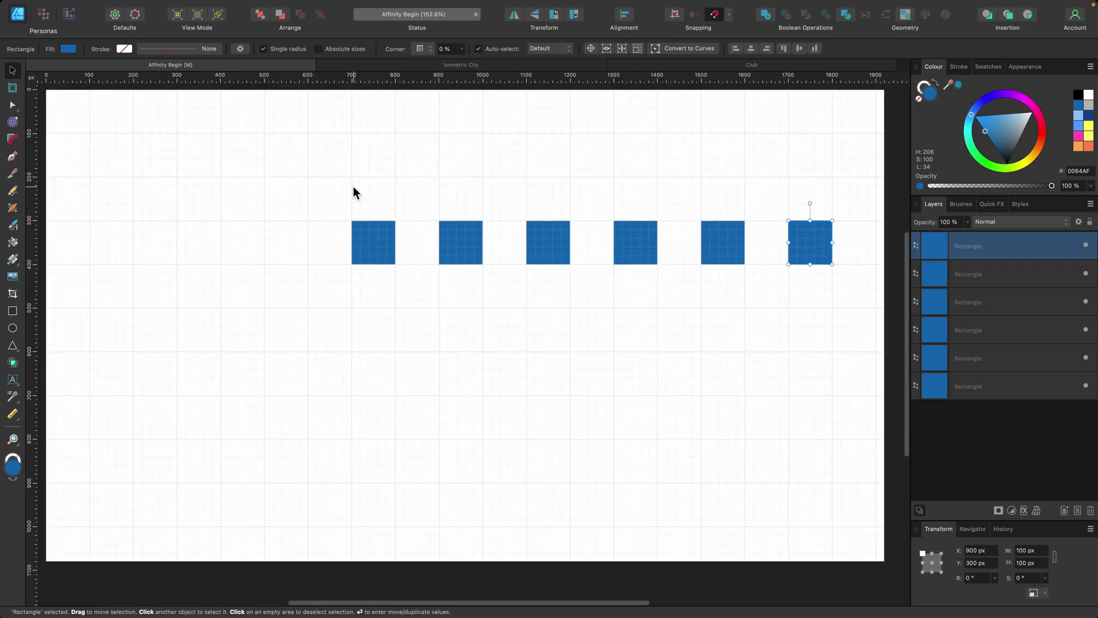
{"action": "left_click_drag", "start_coordinate": [339, 179], "coordinate": [856, 335]}
{"action": "key", "text": "Delete"}
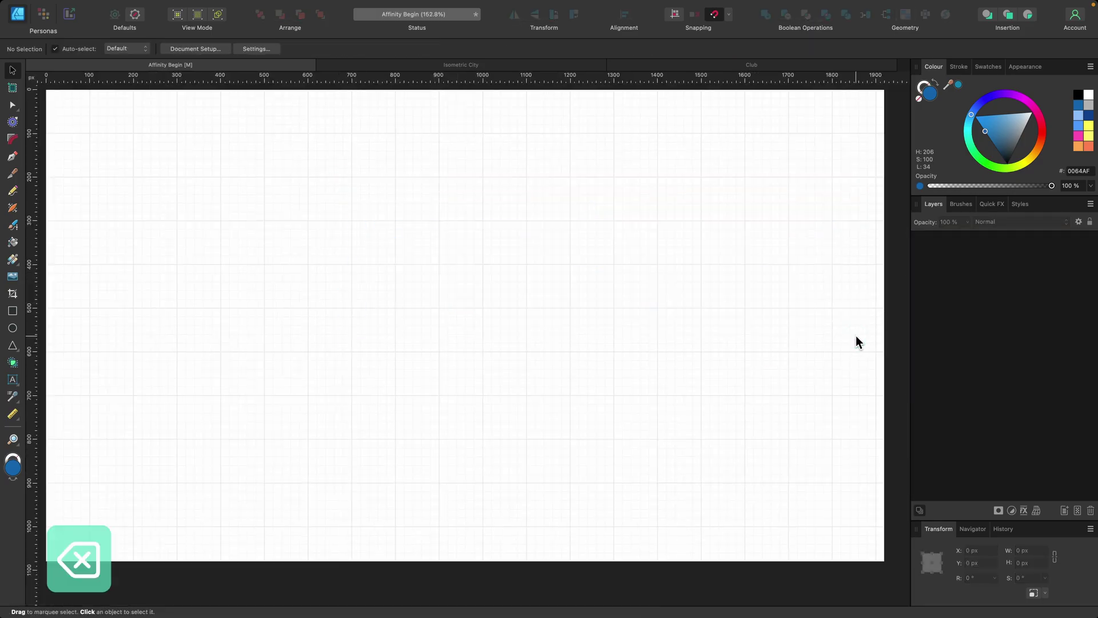
- Open View > Grid and Axis and browse the Preset list without choosing one
{"action": "scroll", "coordinate": [457, 331], "scroll_direction": "up", "scroll_amount": 1}
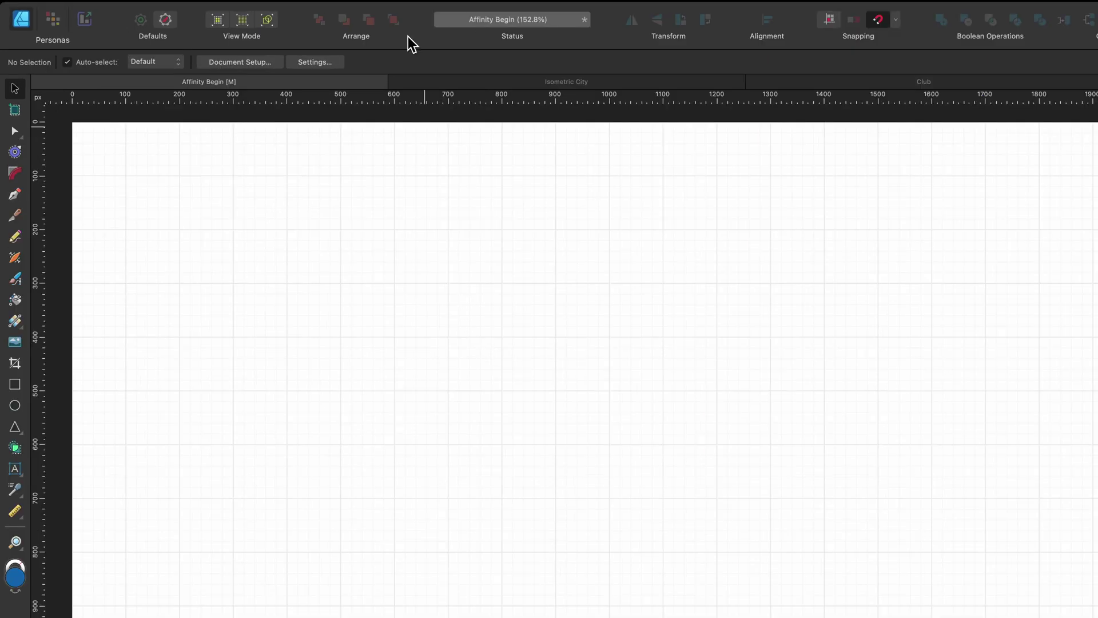
{"action": "left_click", "coordinate": [327, 6]}
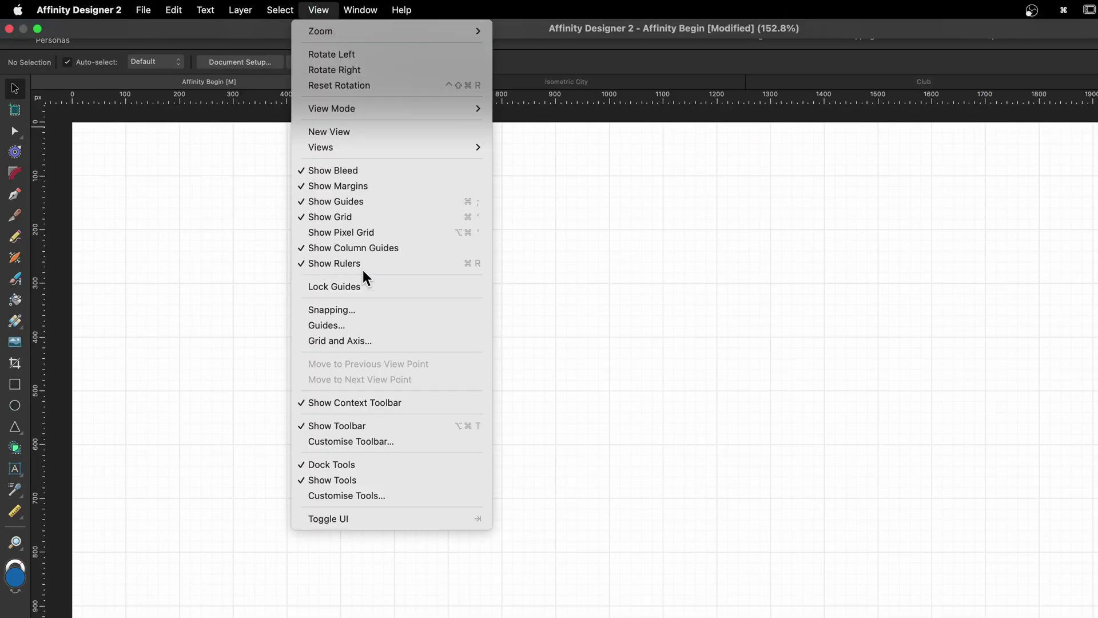
{"action": "left_click", "coordinate": [365, 340]}
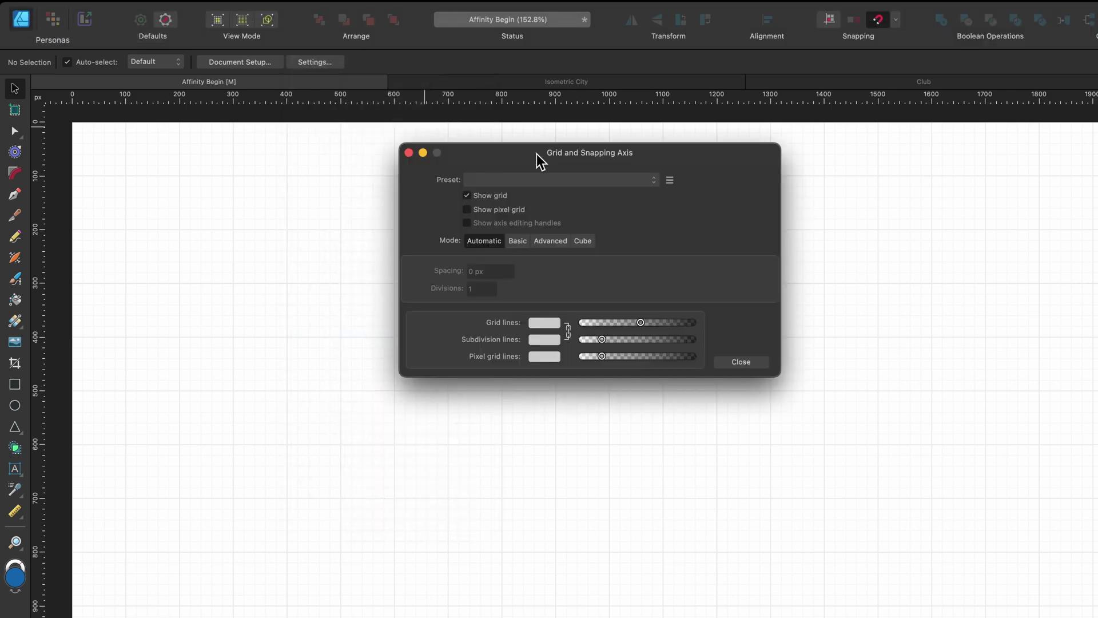
{"action": "left_click_drag", "start_coordinate": [537, 154], "coordinate": [372, 290]}
{"action": "left_click", "coordinate": [370, 316]}
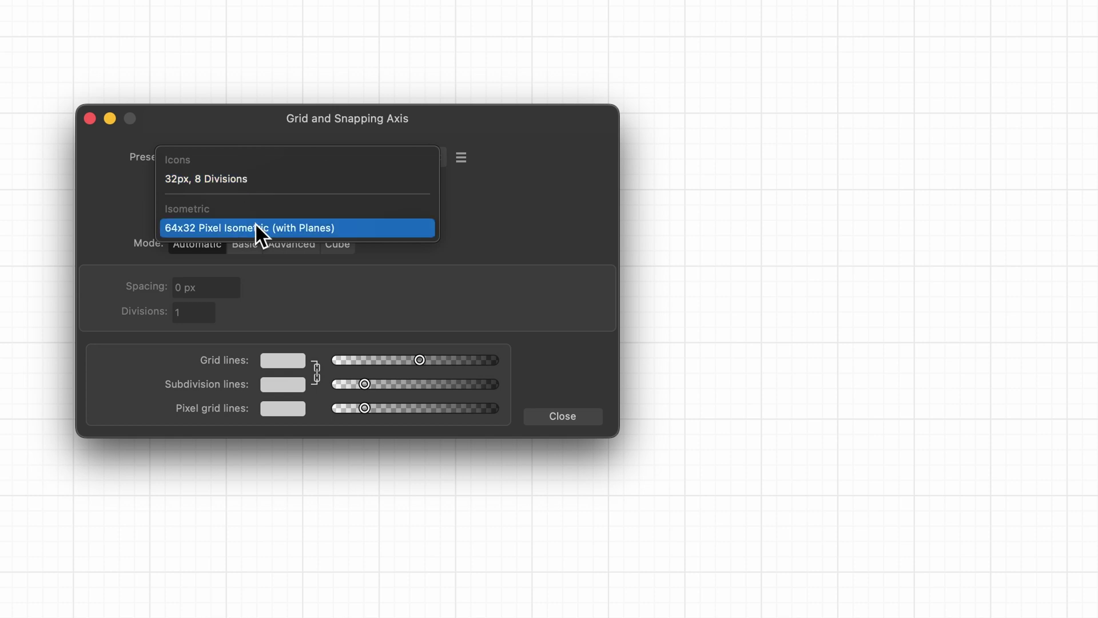
{"action": "left_click", "coordinate": [488, 225]}
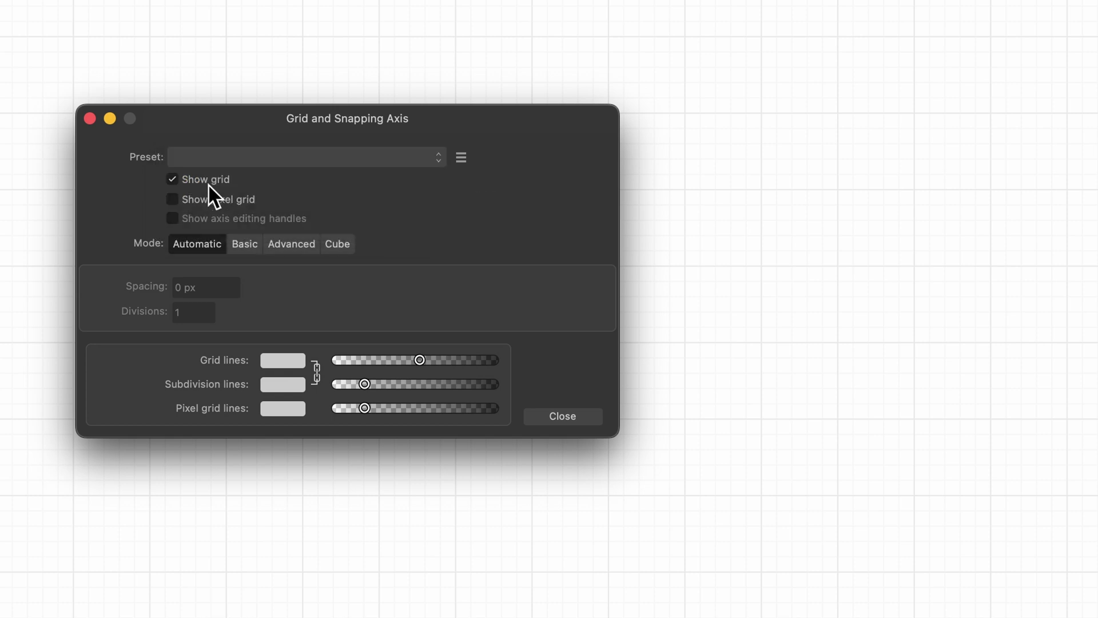
- Toggle Show grid off and on, then raise the main grid line opacity slightly
{"action": "left_click", "coordinate": [173, 180]}
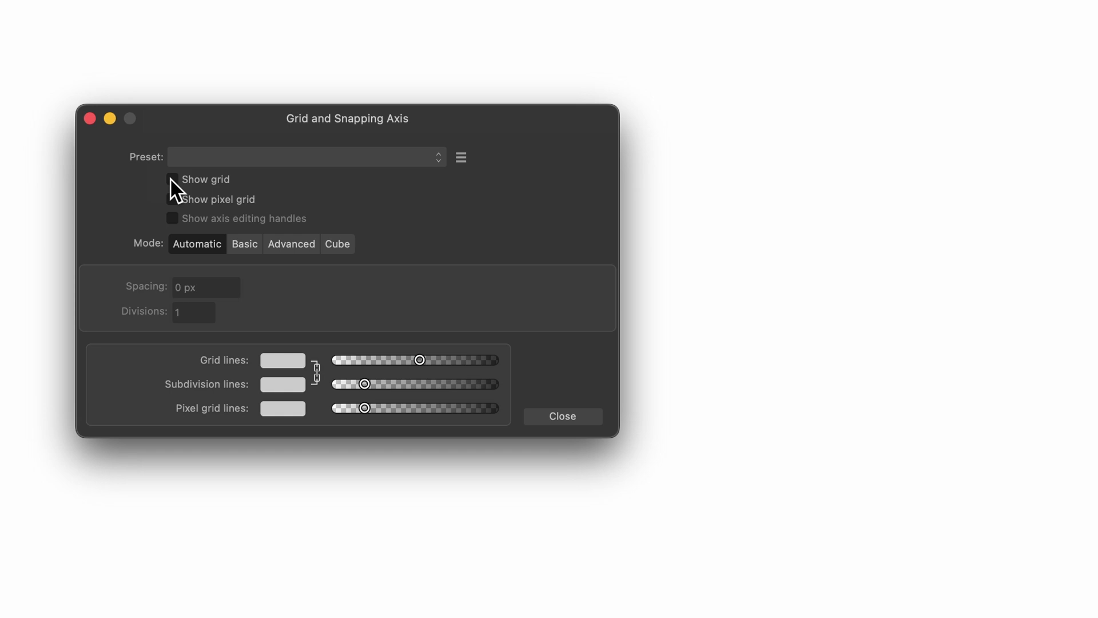
{"action": "left_click", "coordinate": [171, 180]}
{"action": "left_click", "coordinate": [172, 180]}
{"action": "left_click", "coordinate": [172, 180]}
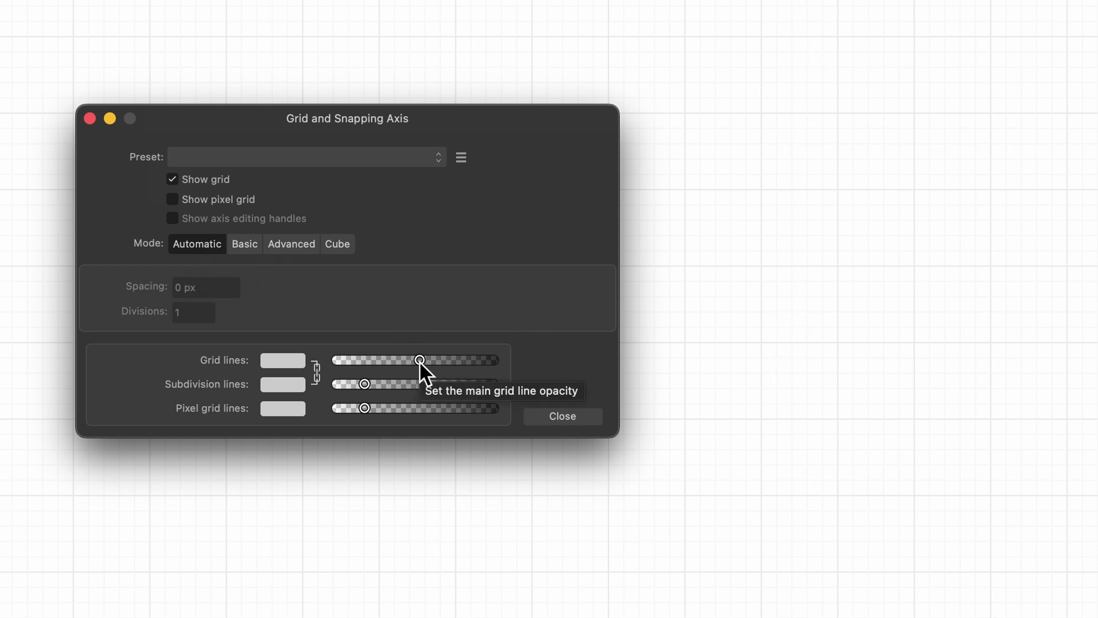
{"action": "left_click_drag", "start_coordinate": [420, 361], "coordinate": [468, 344]}
{"action": "left_click_drag", "start_coordinate": [542, 331], "coordinate": [431, 361]}
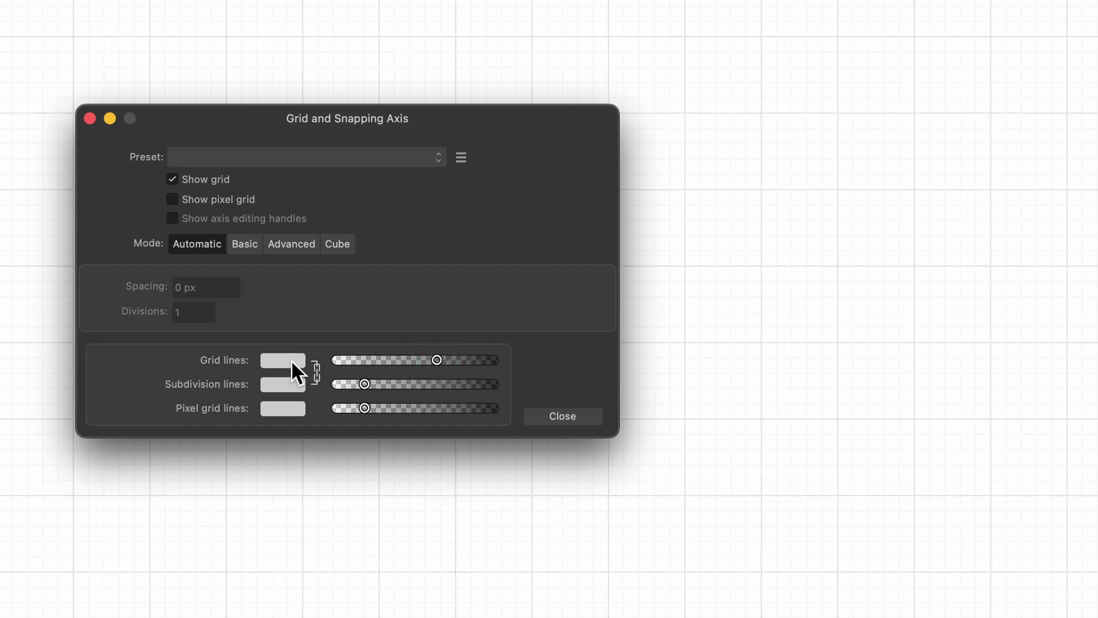
- Switch the grid to Basic mode and set spacing to 100 px, then back to 64 px
{"action": "left_click", "coordinate": [240, 250]}
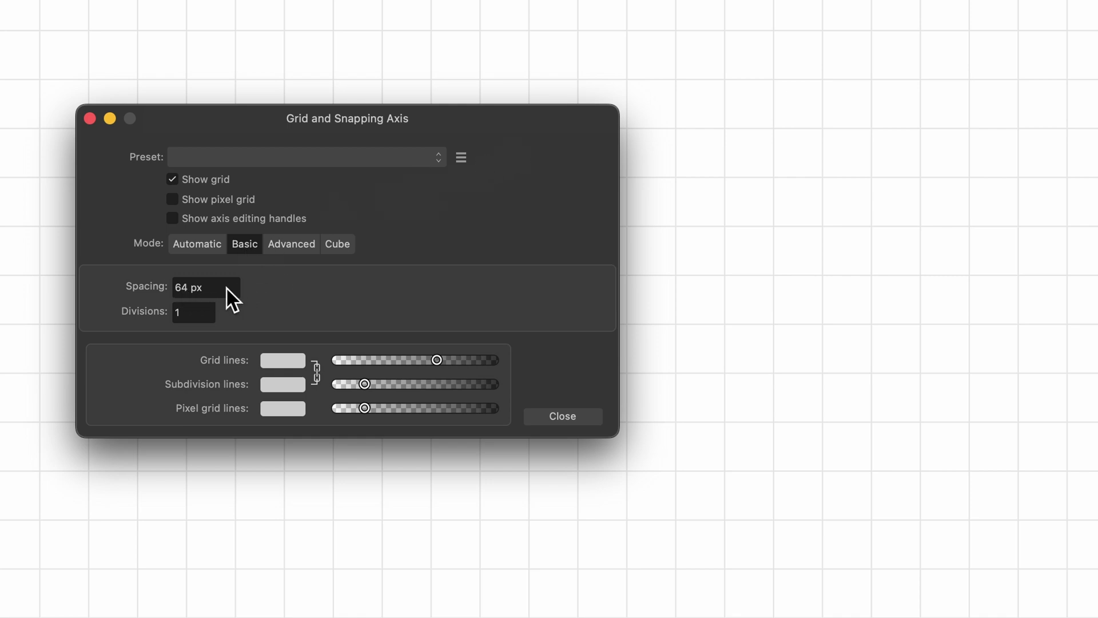
{"action": "left_click", "coordinate": [111, 279]}
{"action": "type", "text": "100"}
{"action": "key", "text": "Return"}
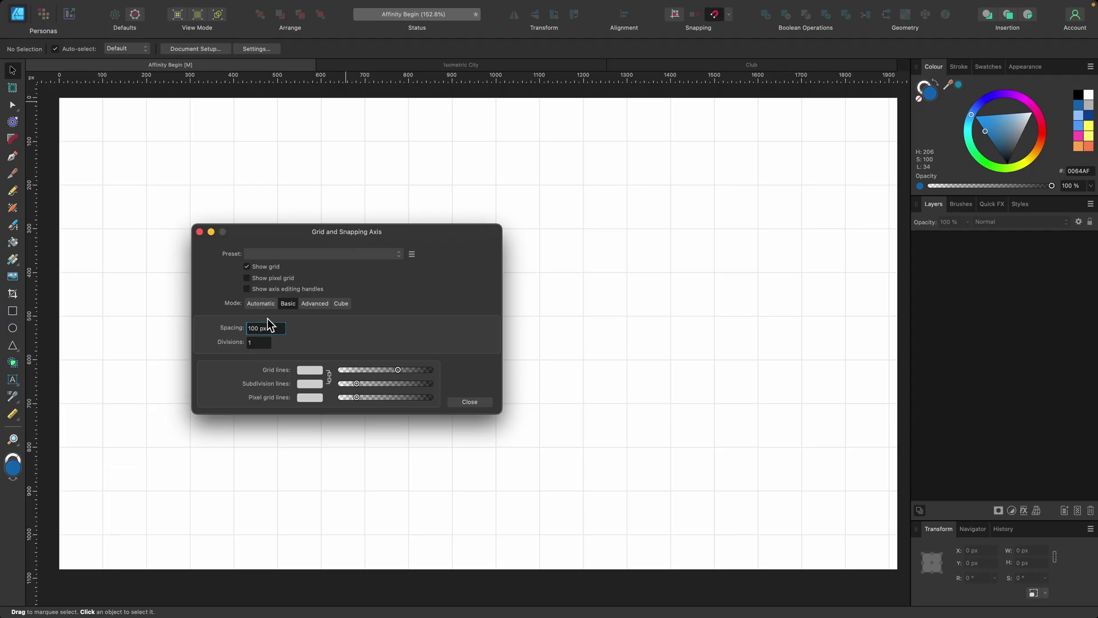
{"action": "left_click", "coordinate": [117, 277]}
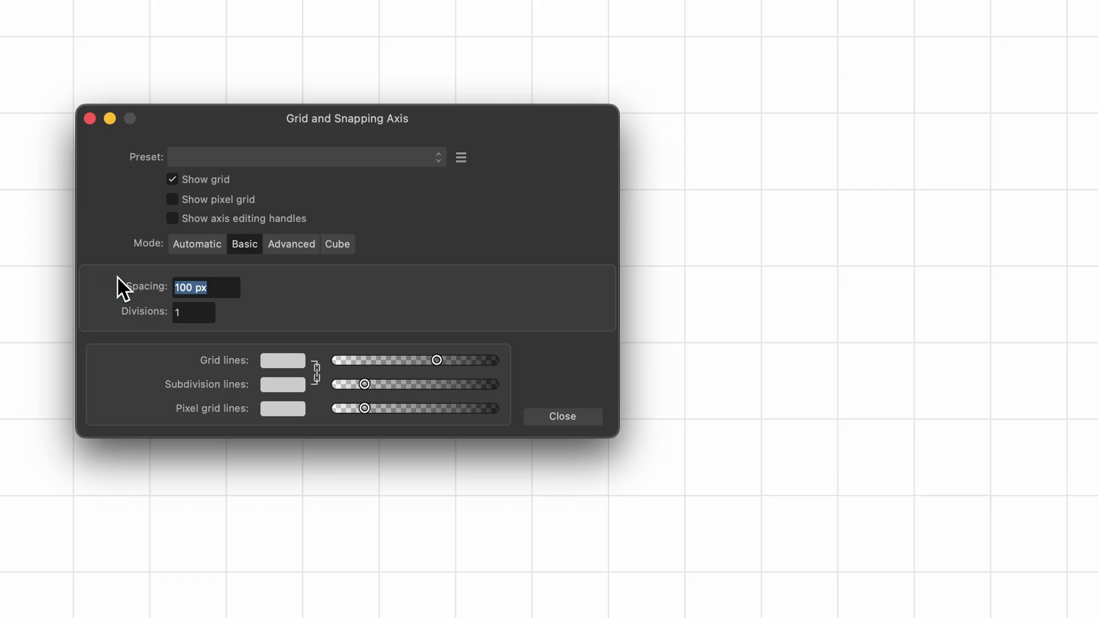
{"action": "type", "text": "64"}
{"action": "key", "text": "Return"}
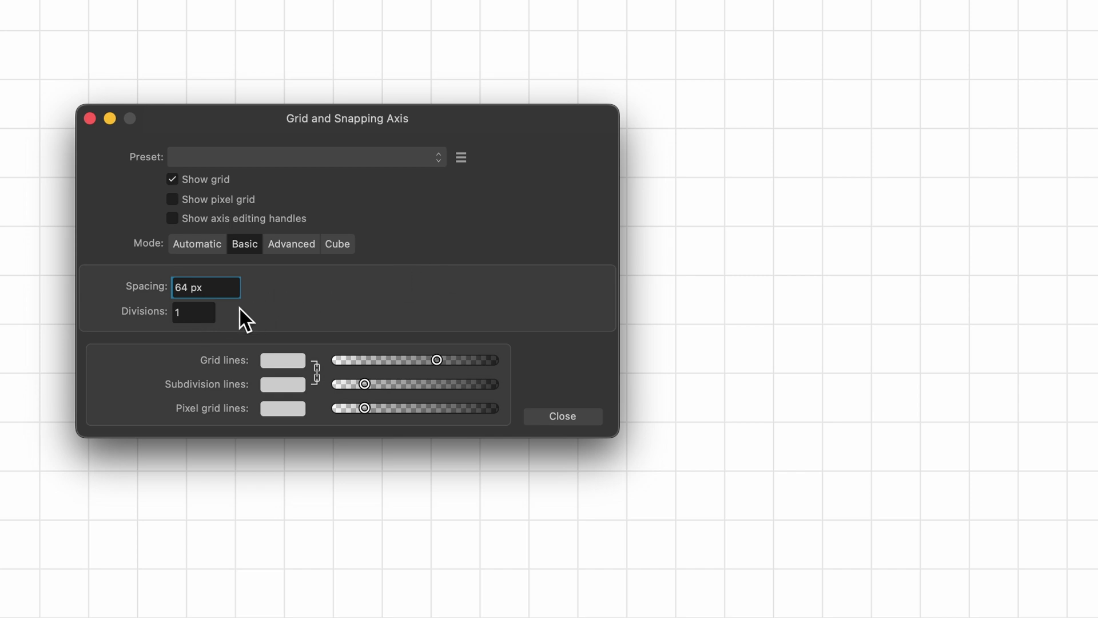
- Try 3 grid divisions, then set divisions back to 1
{"action": "left_click", "coordinate": [200, 312]}
{"action": "type", "text": "3"}
{"action": "key", "text": "Return"}
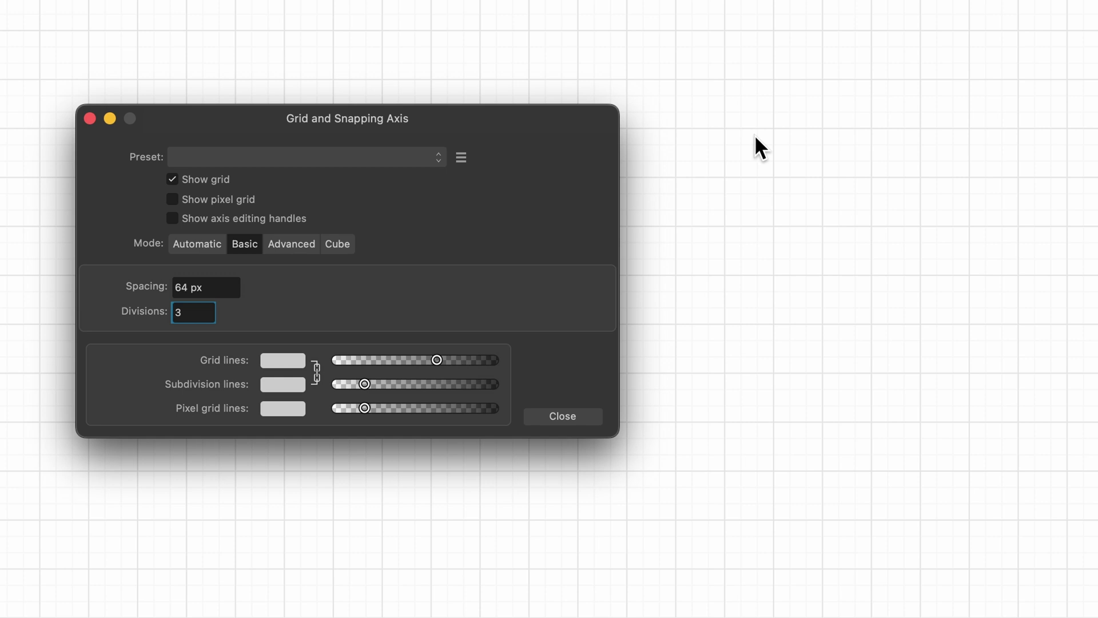
{"action": "scroll", "coordinate": [799, 146], "scroll_direction": "up", "scroll_amount": 3}
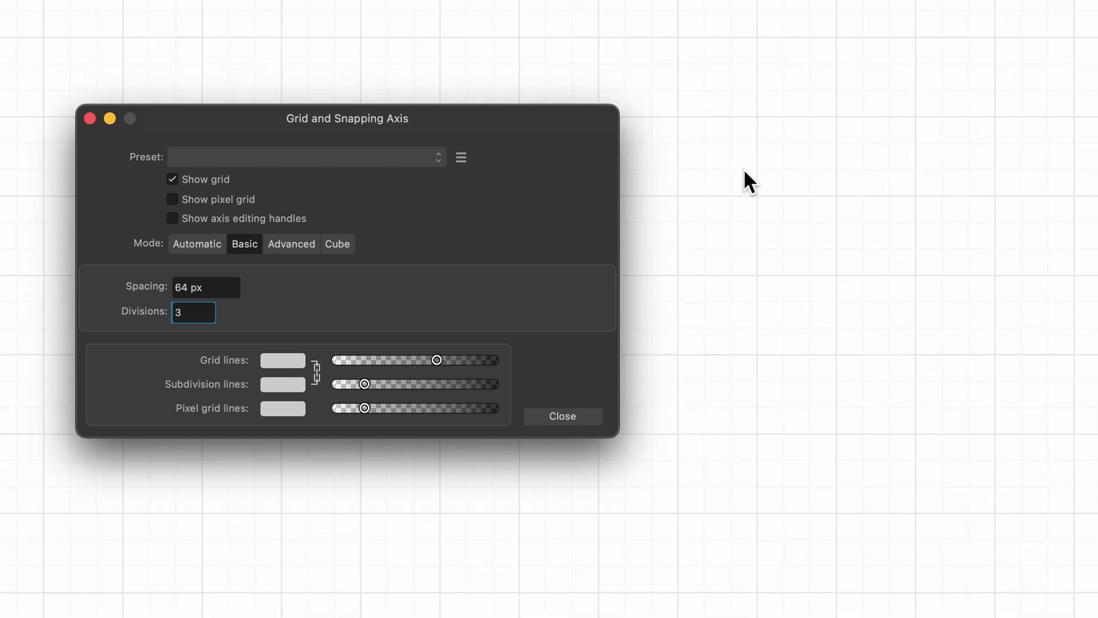
{"action": "scroll", "coordinate": [744, 170], "scroll_direction": "down", "scroll_amount": 3}
{"action": "double_click", "coordinate": [189, 312]}
{"action": "type", "text": "1"}
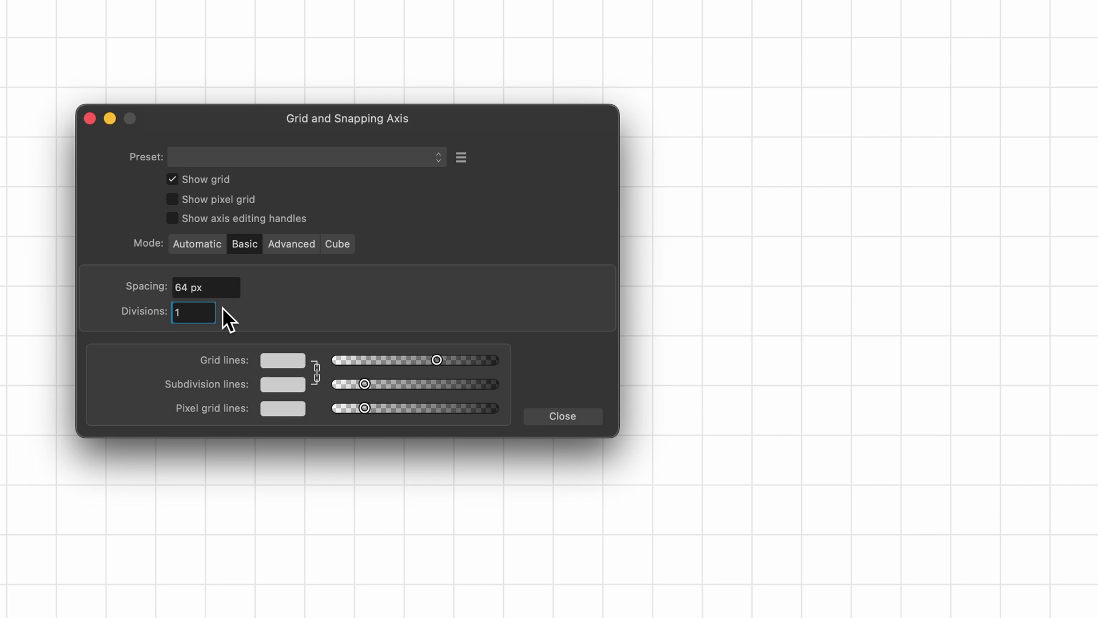
- In Advanced mode, try Isometric, Dimetric and Trimetric right, then settle on 2:1 Triangular
{"action": "left_click", "coordinate": [288, 244]}
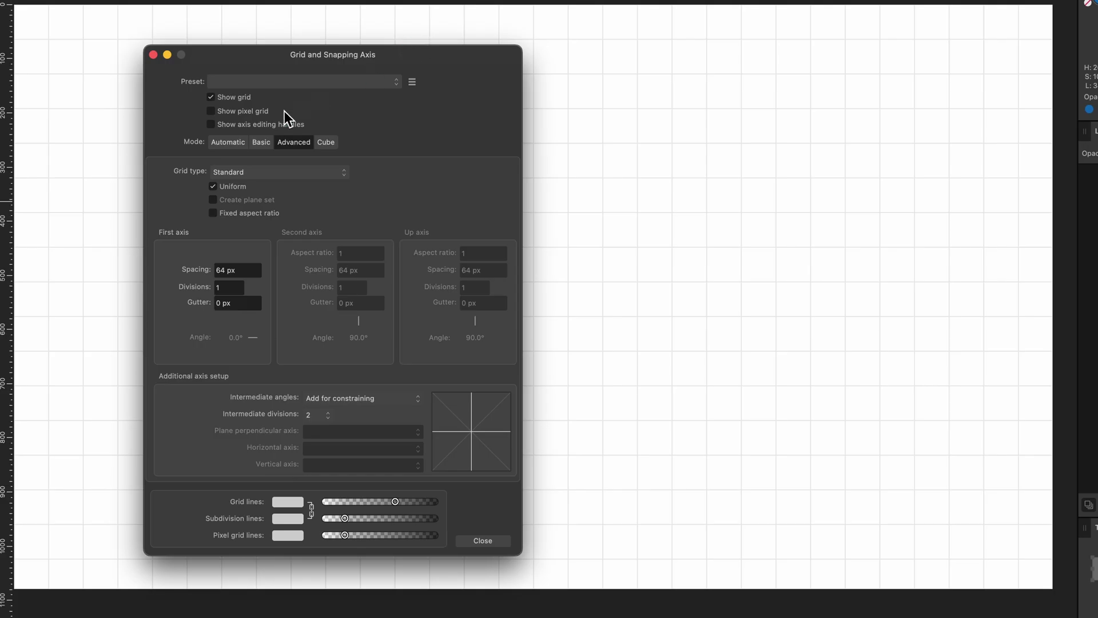
{"action": "left_click", "coordinate": [245, 172]}
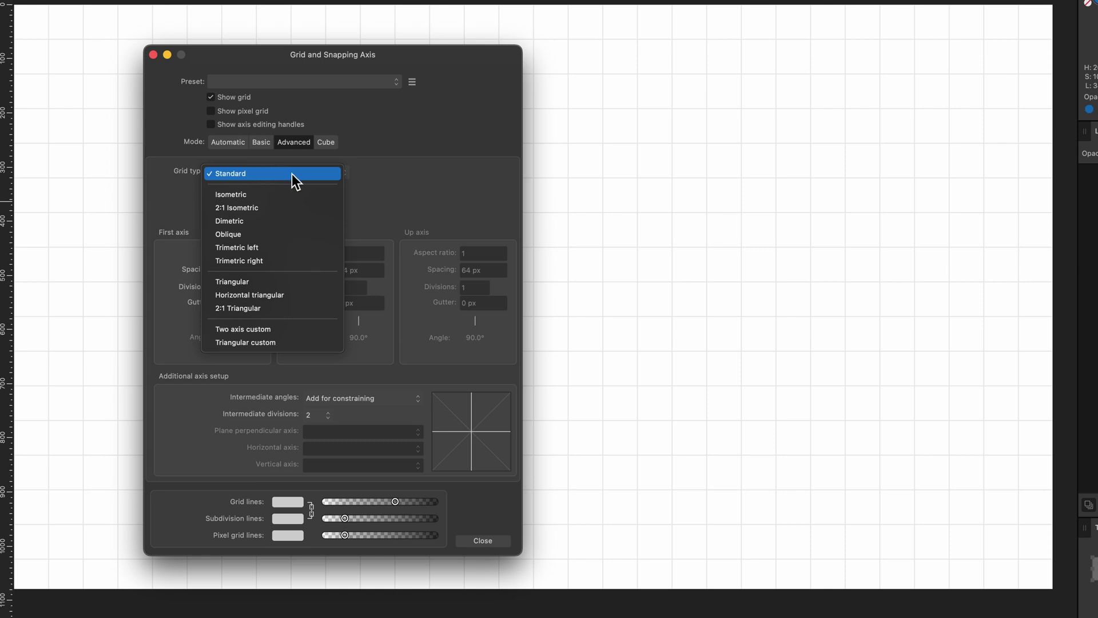
{"action": "left_click", "coordinate": [293, 195]}
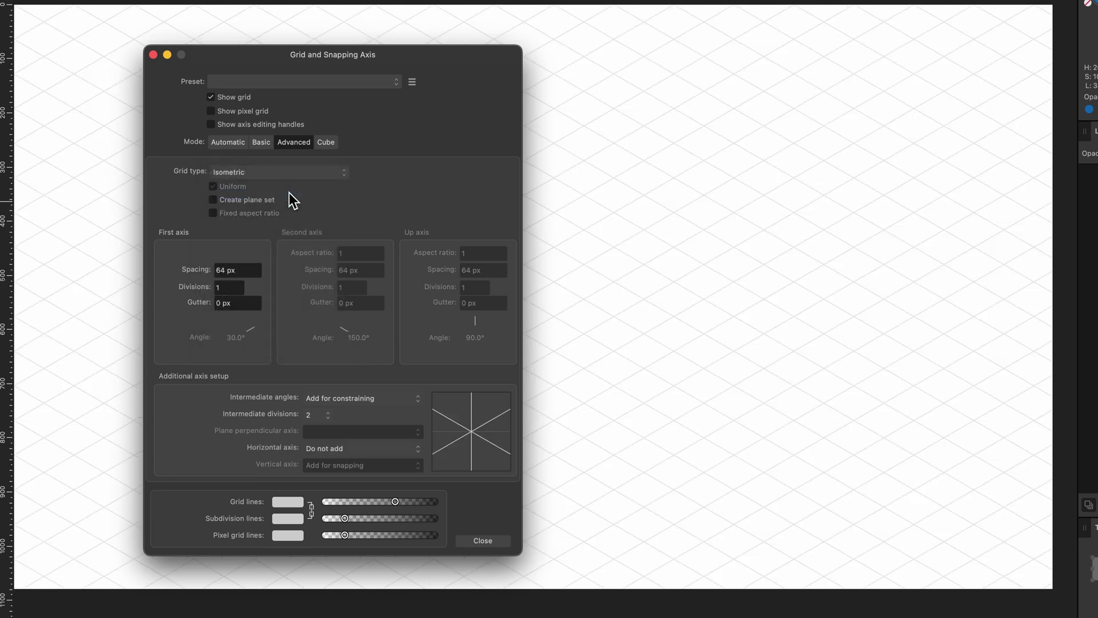
{"action": "left_click", "coordinate": [290, 171]}
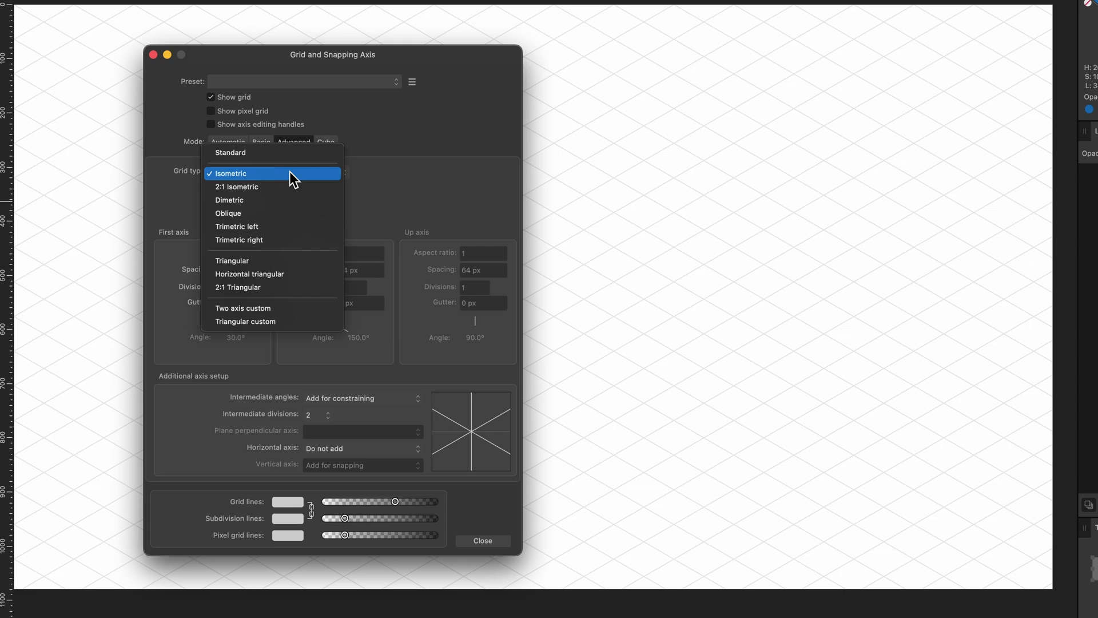
{"action": "left_click", "coordinate": [289, 198]}
{"action": "left_click", "coordinate": [300, 169]}
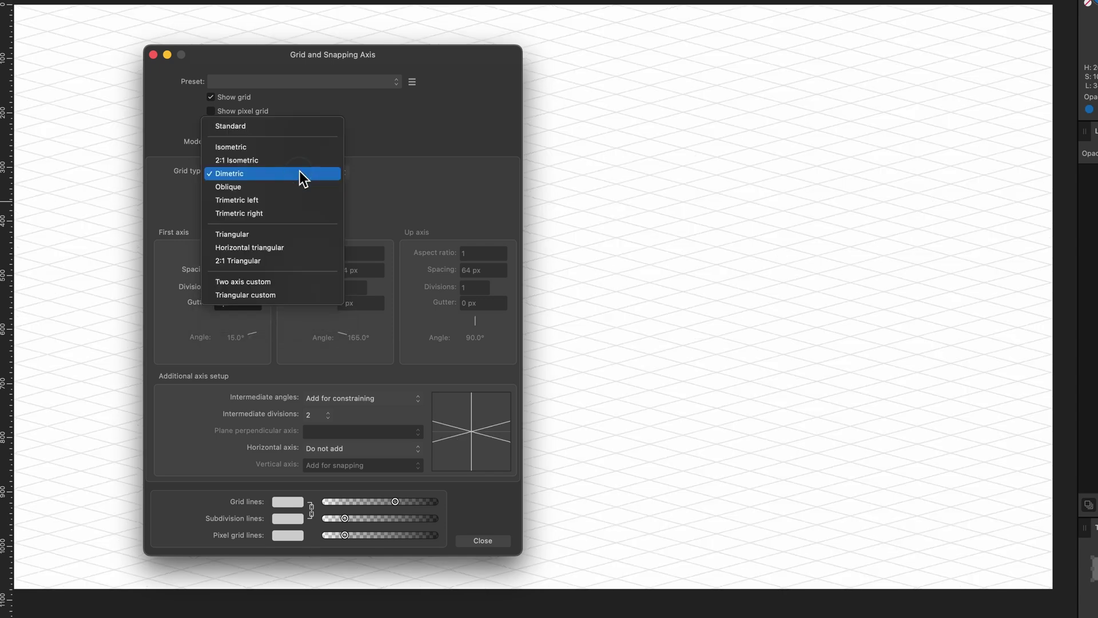
{"action": "left_click", "coordinate": [299, 211]}
{"action": "left_click", "coordinate": [311, 173]}
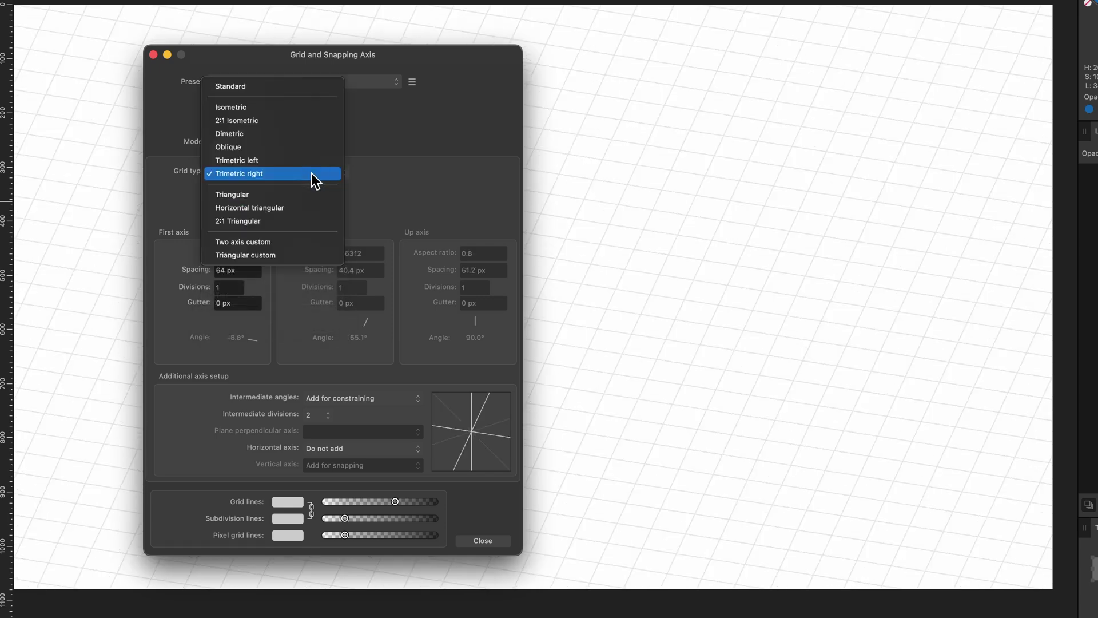
{"action": "left_click", "coordinate": [311, 214]}
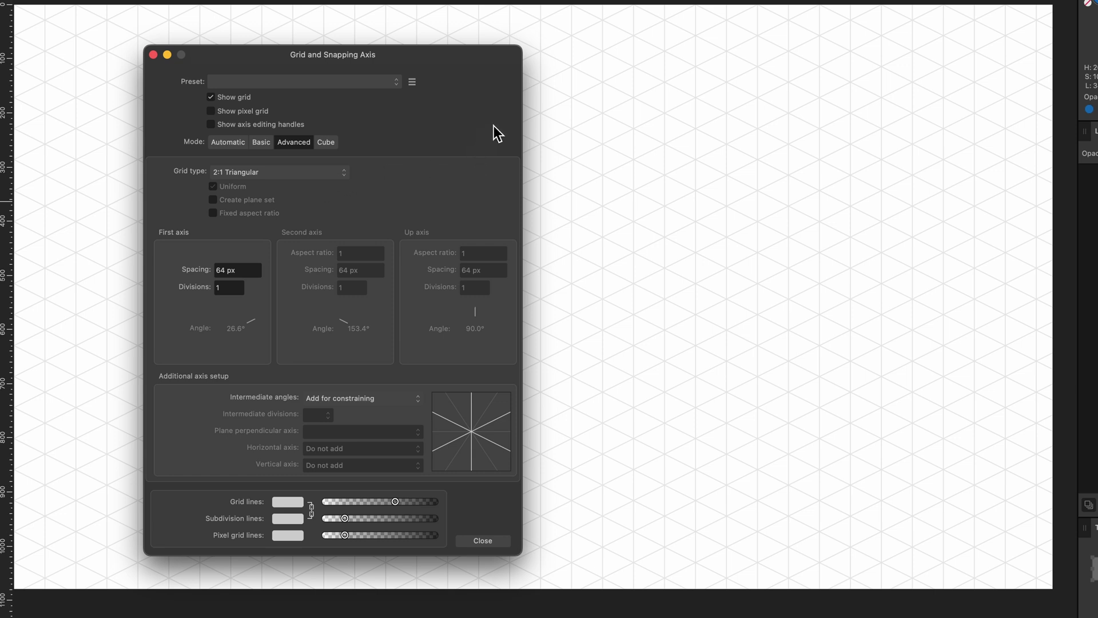
- Set the grid type to Isometric, enable Create plane set, and close the Isometric panel
{"action": "left_click", "coordinate": [289, 172]}
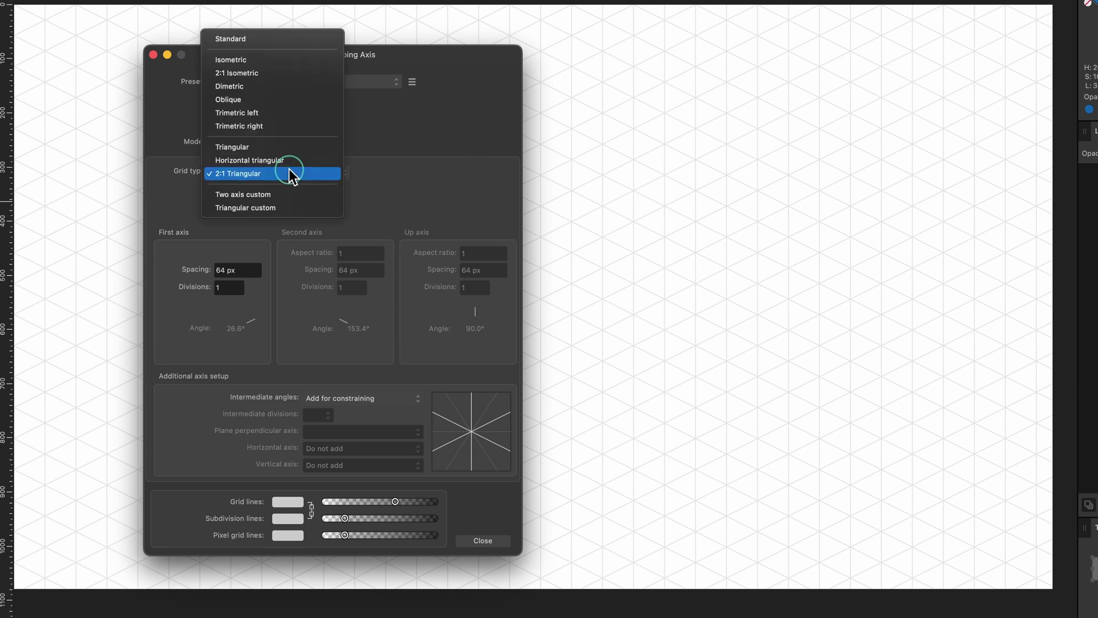
{"action": "left_click", "coordinate": [300, 62]}
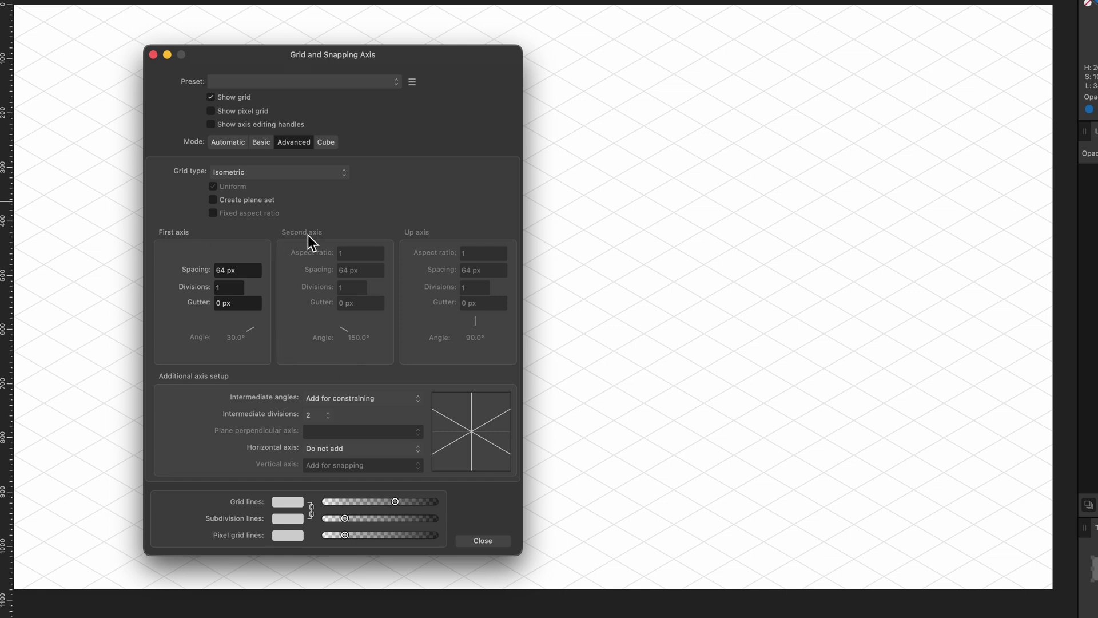
{"action": "left_click", "coordinate": [213, 200]}
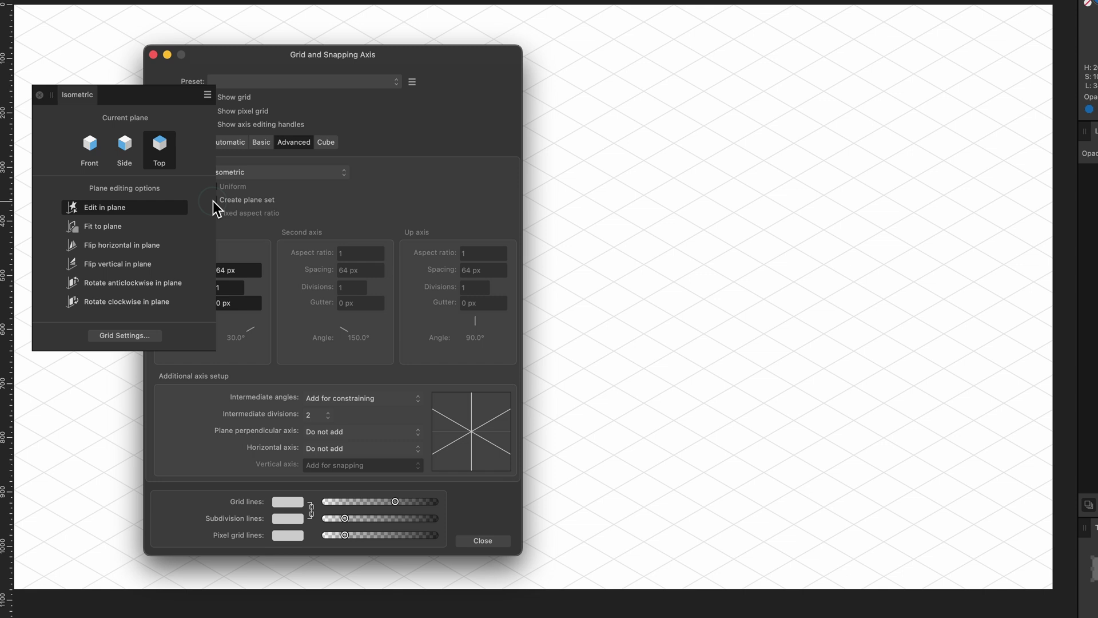
{"action": "left_click", "coordinate": [148, 99]}
{"action": "left_click_drag", "start_coordinate": [148, 98], "coordinate": [141, 126]}
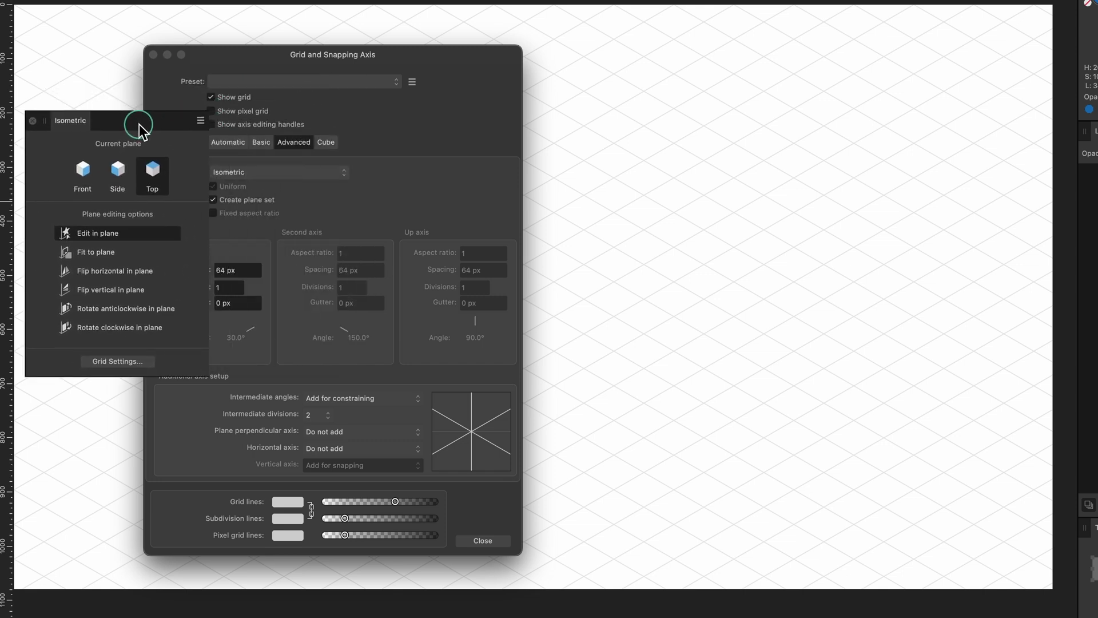
{"action": "left_click", "coordinate": [32, 121]}
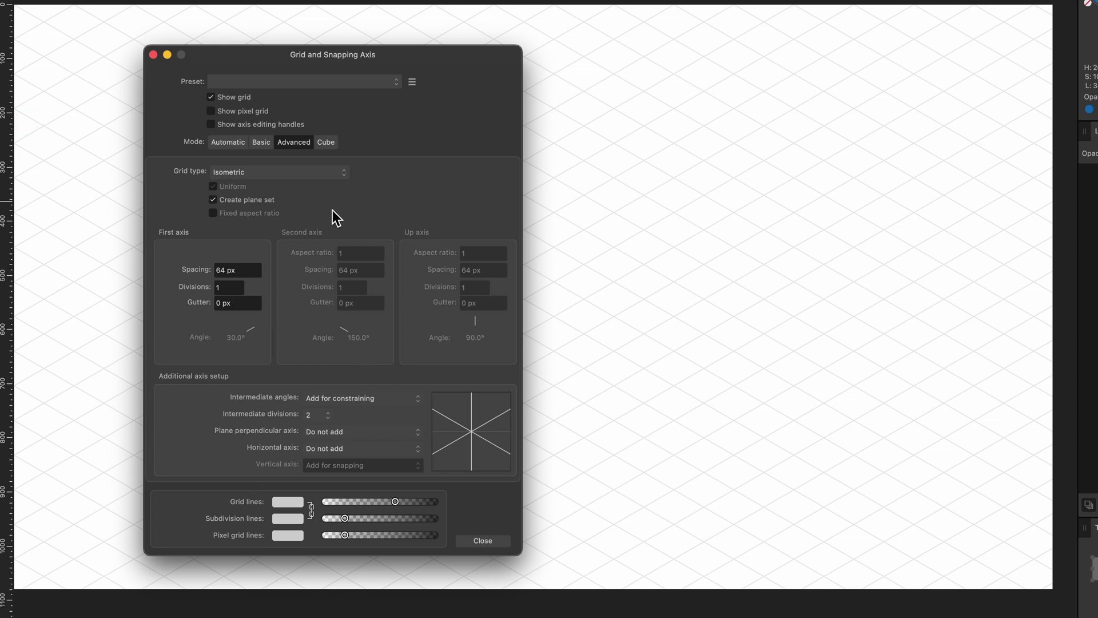
- Switch to Cube mode and experiment with cube rotation and the Elevation angle
{"action": "left_click", "coordinate": [326, 143]}
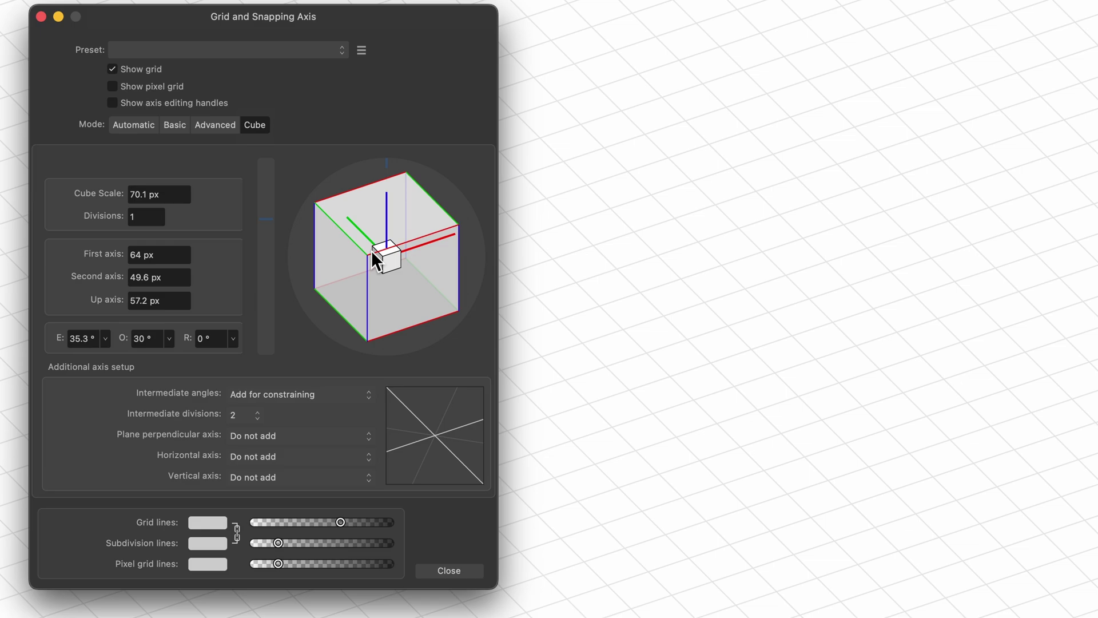
{"action": "left_click_drag", "start_coordinate": [372, 250], "coordinate": [411, 246]}
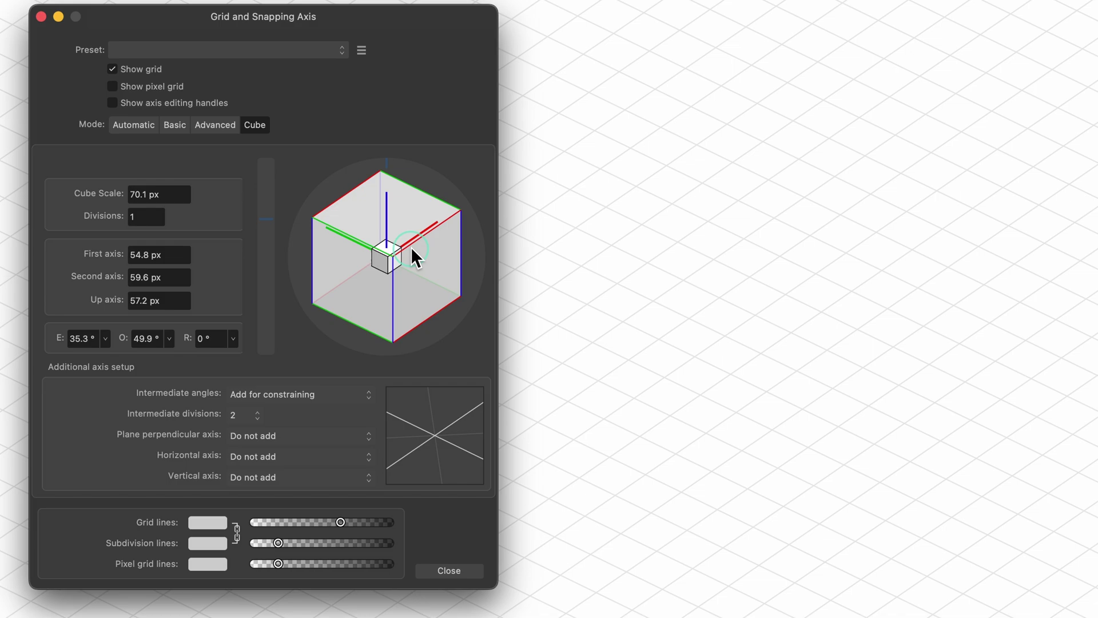
{"action": "left_click", "coordinate": [266, 219]}
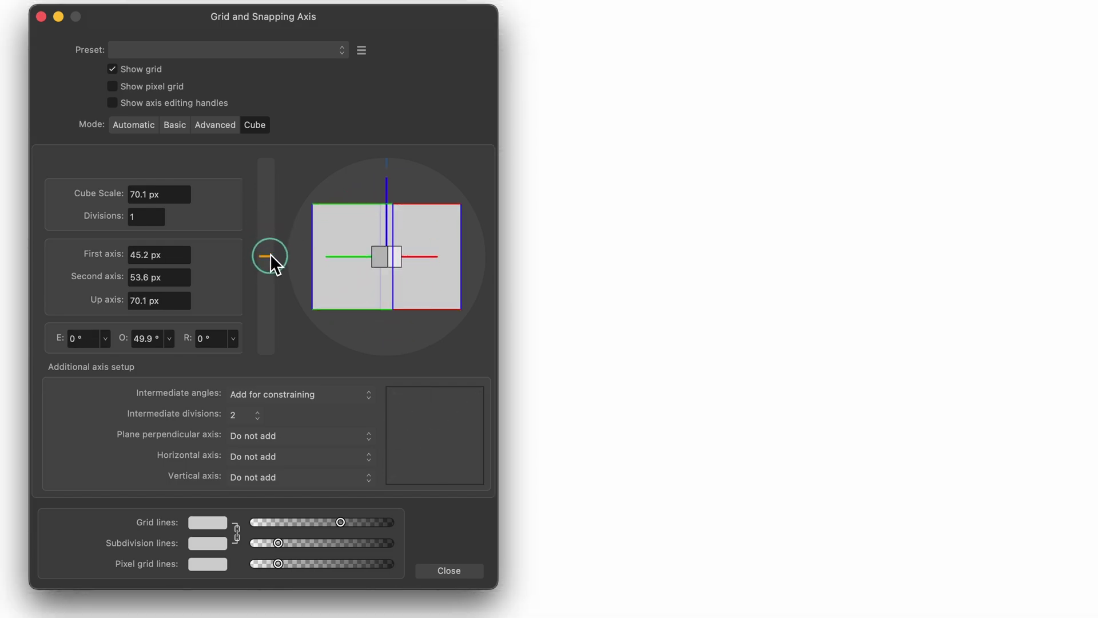
{"action": "mouse_move", "coordinate": [270, 253]}
{"action": "left_mouse_down"}
{"action": "mouse_move", "coordinate": [267, 220]}
{"action": "mouse_move", "coordinate": [269, 239]}
{"action": "left_mouse_up"}
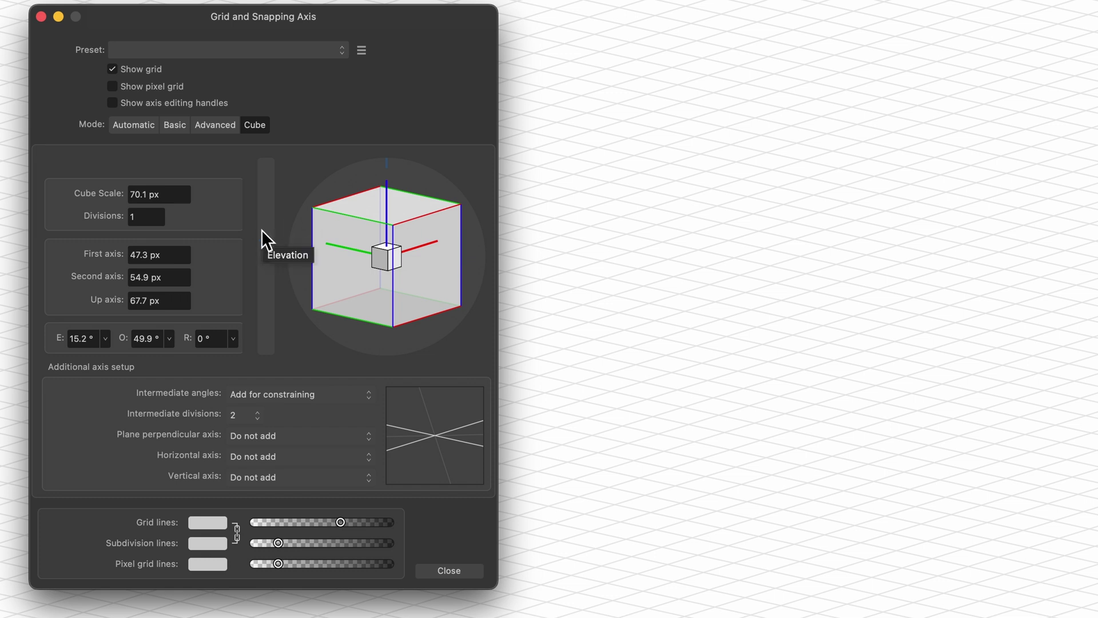
- Apply the 64x32 Pixel Isometric (with Planes) grid preset
{"action": "left_click", "coordinate": [245, 52]}
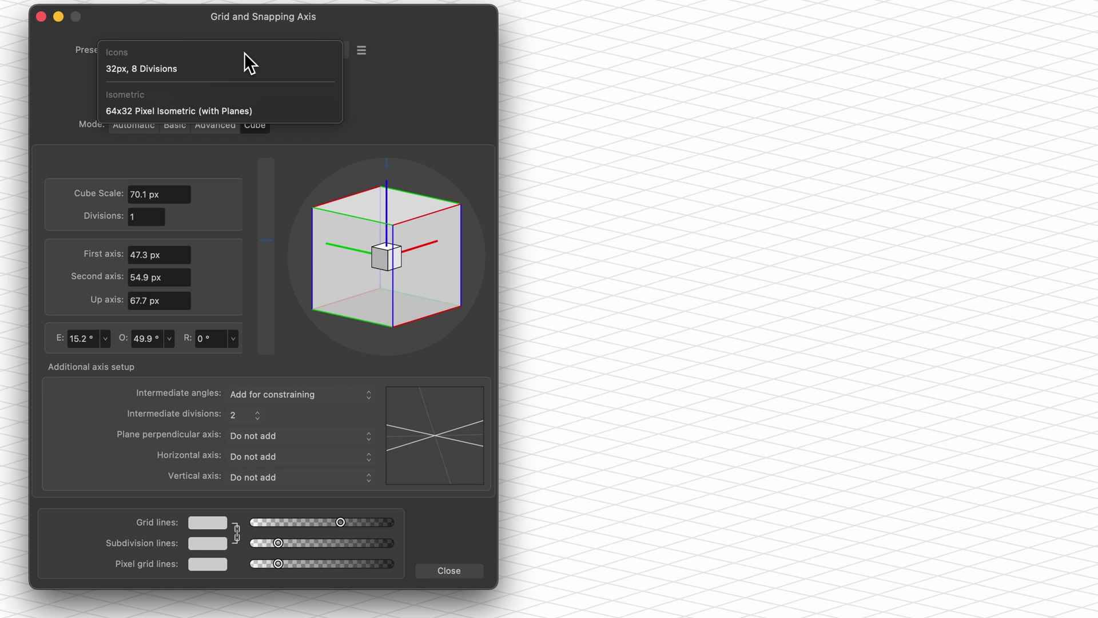
{"action": "left_click", "coordinate": [70, 67]}
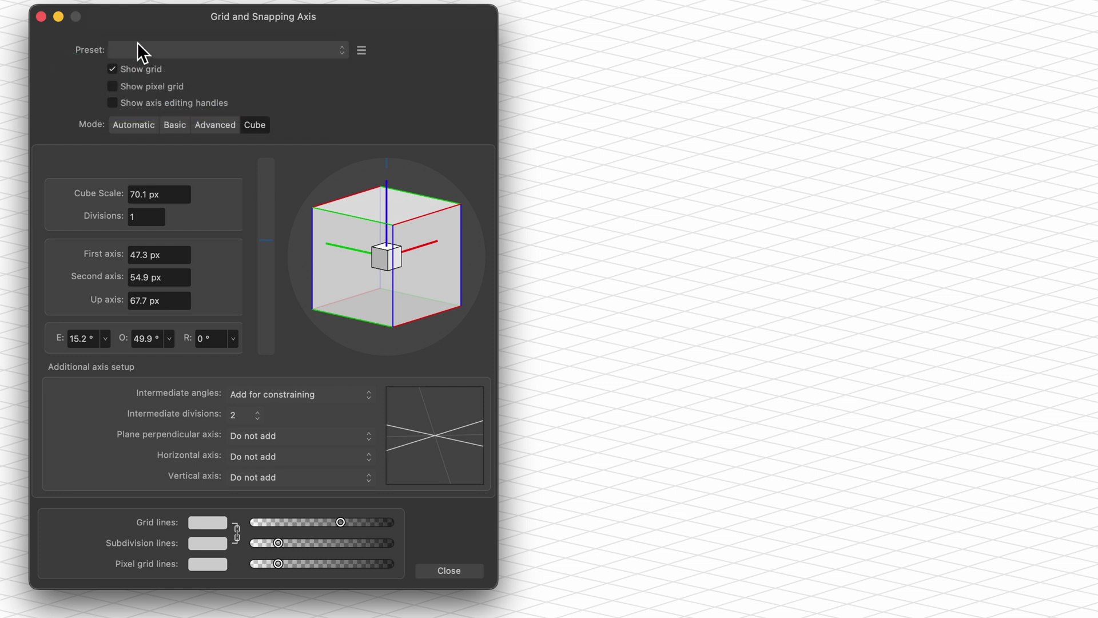
{"action": "left_click", "coordinate": [140, 50]}
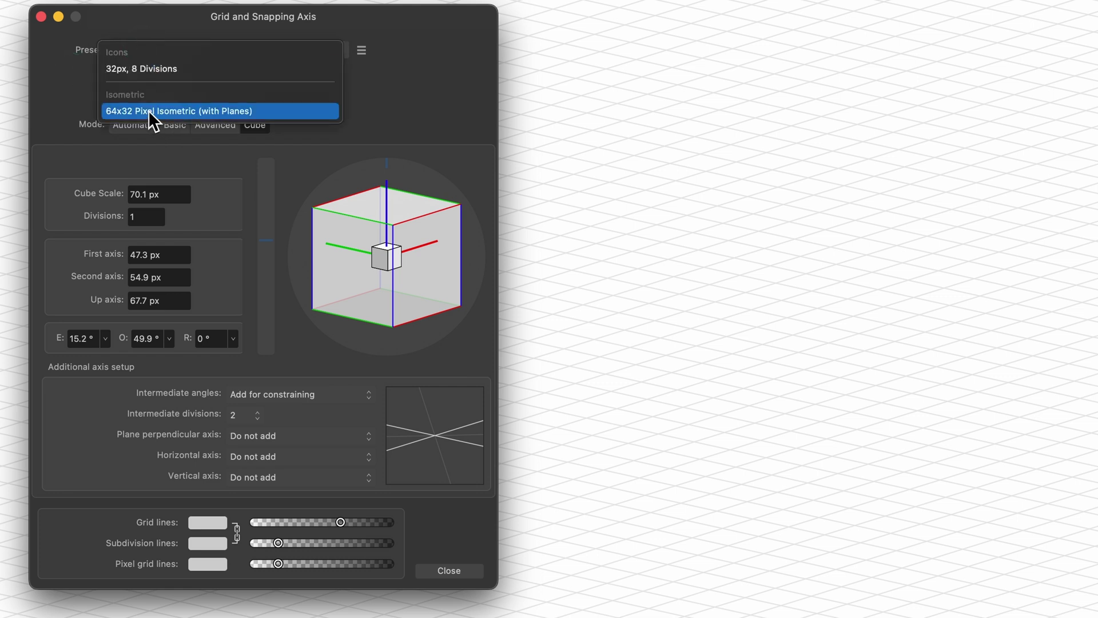
{"action": "left_click", "coordinate": [217, 110]}
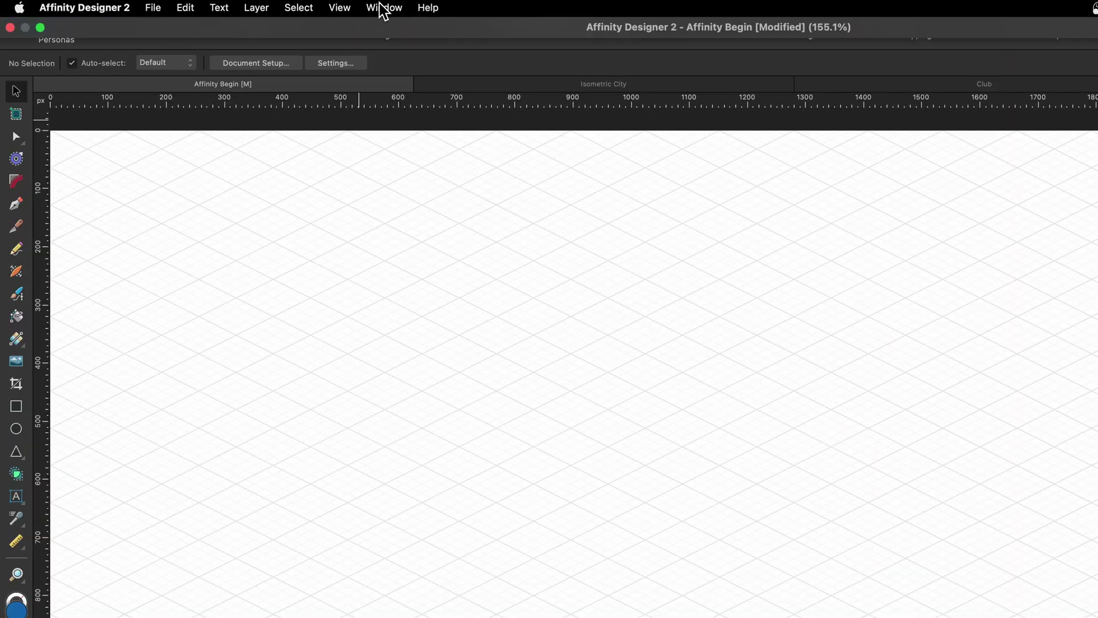
- Show the Isometric panel and draw a 214.7 px blue square on the Top plane
{"action": "left_click", "coordinate": [291, 9]}
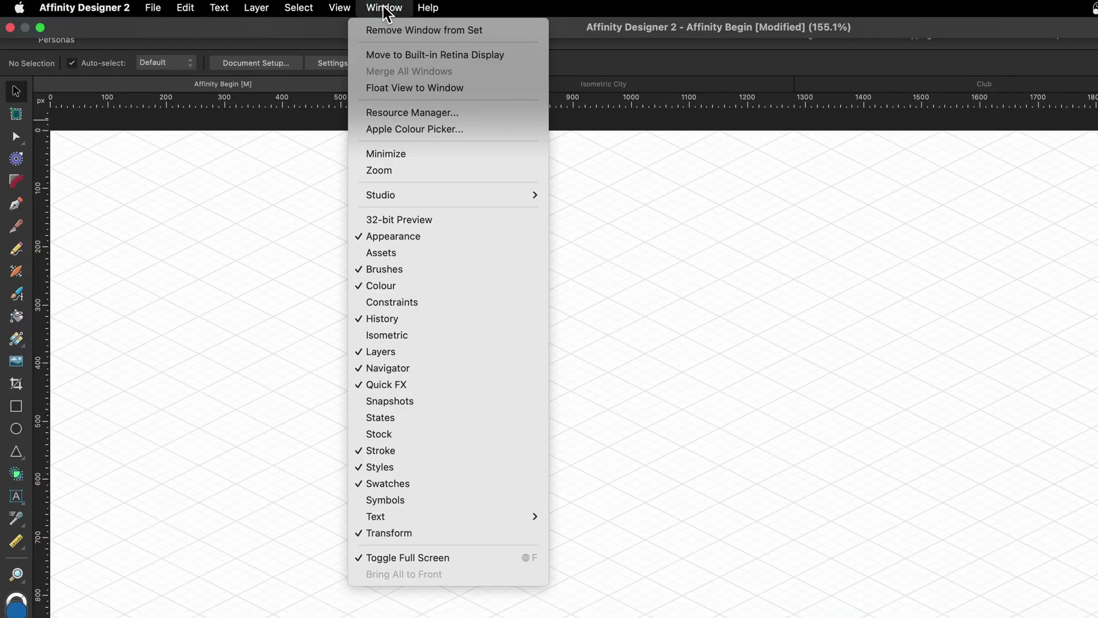
{"action": "left_click", "coordinate": [409, 338]}
{"action": "left_click_drag", "start_coordinate": [225, 246], "coordinate": [341, 246]}
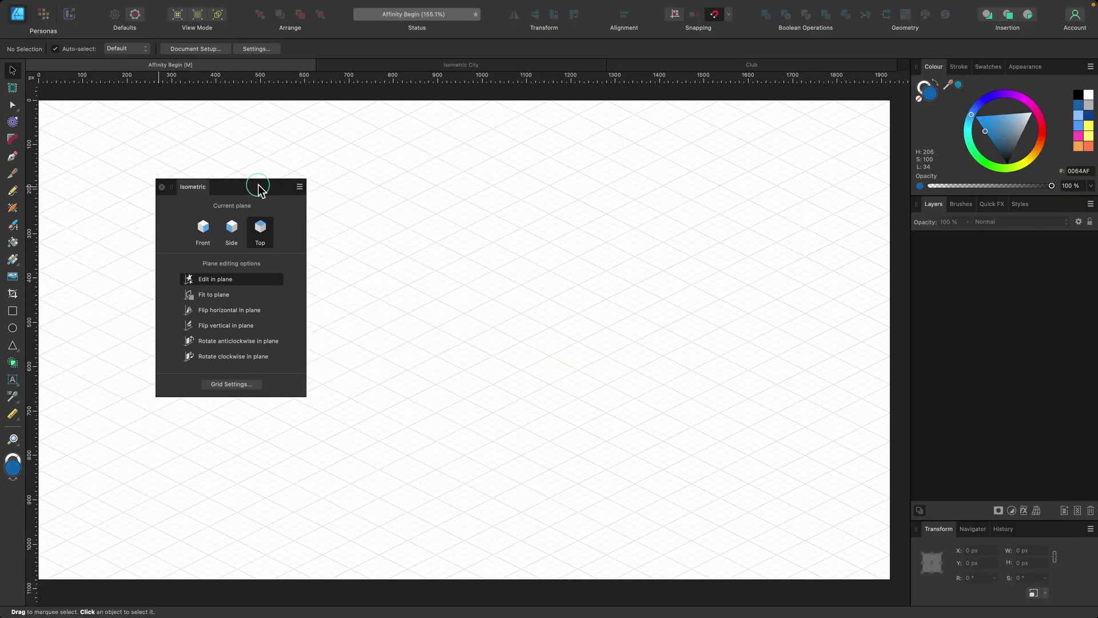
{"action": "scroll", "coordinate": [478, 228], "scroll_direction": "up", "scroll_amount": 3}
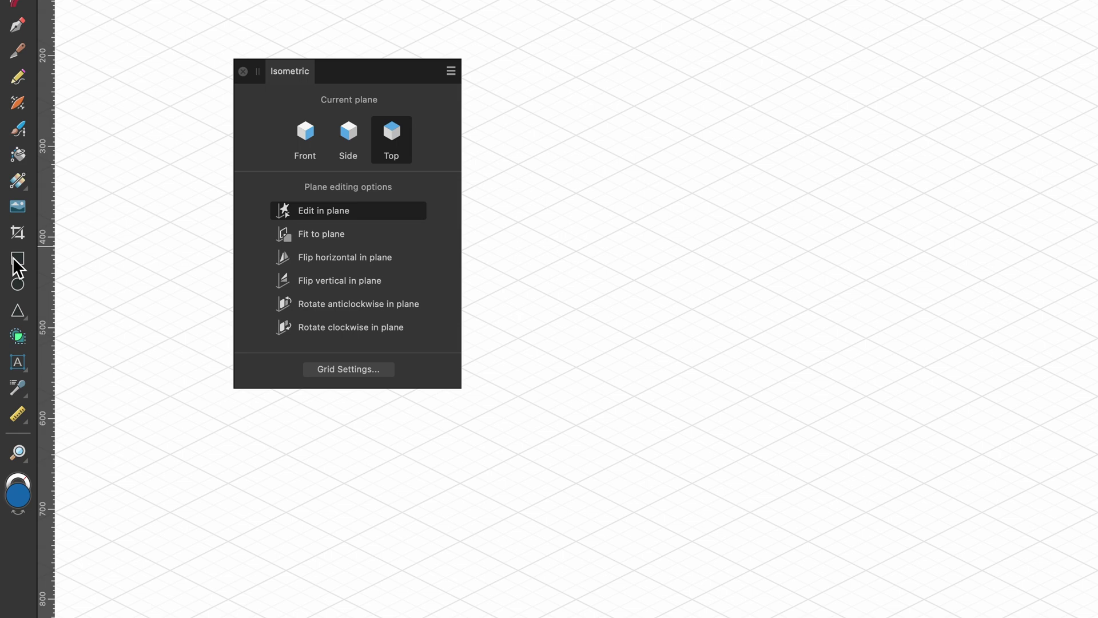
{"action": "left_click", "coordinate": [16, 262]}
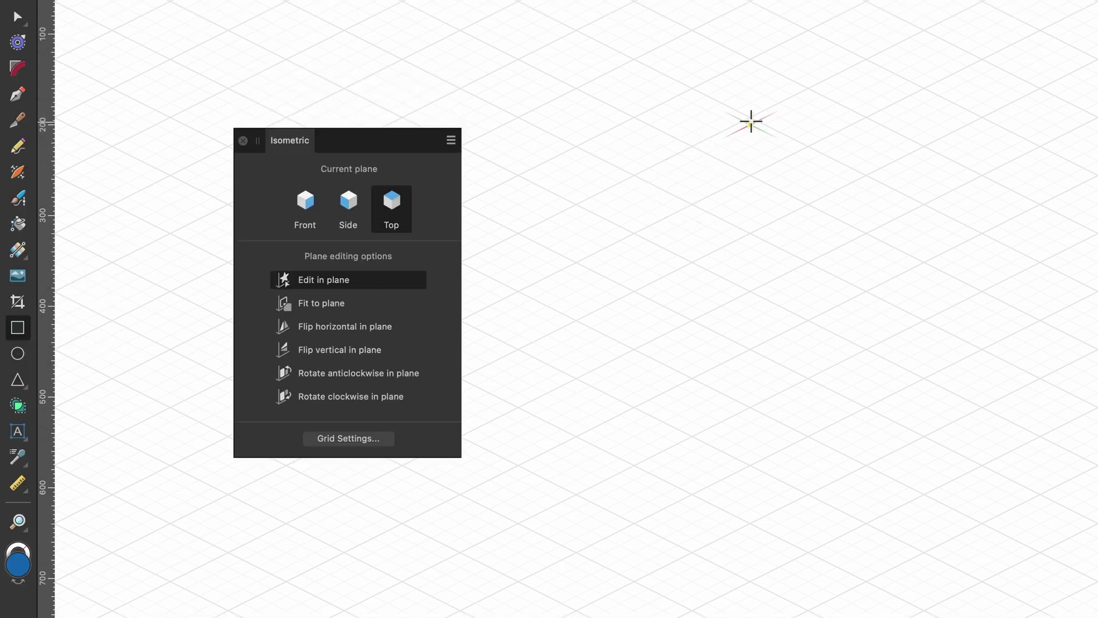
{"action": "left_click_drag", "start_coordinate": [751, 118], "coordinate": [751, 291]}
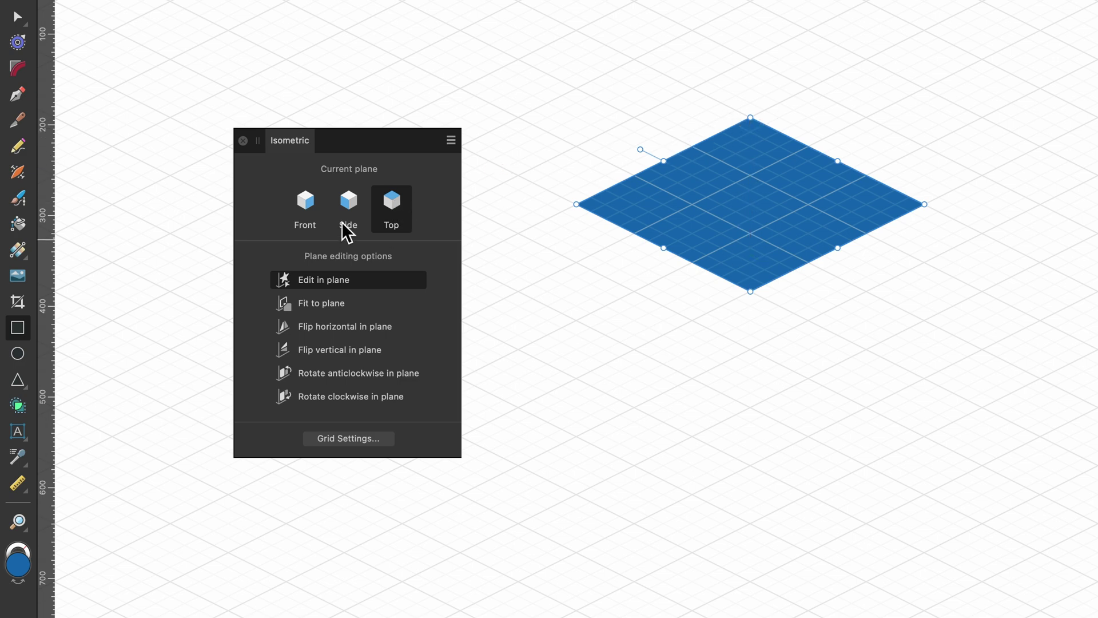
- Draw the cube's right face on the Front plane and darken its blue fill
{"action": "left_click", "coordinate": [305, 208]}
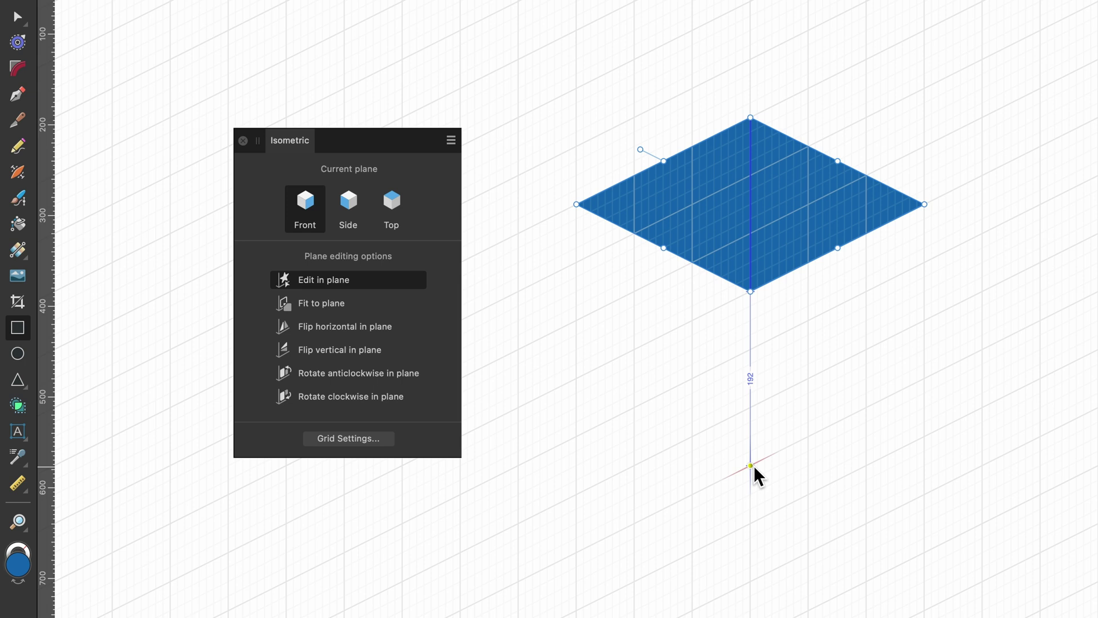
{"action": "left_click_drag", "start_coordinate": [752, 465], "coordinate": [921, 206]}
{"action": "left_click_drag", "start_coordinate": [995, 133], "coordinate": [995, 154]}
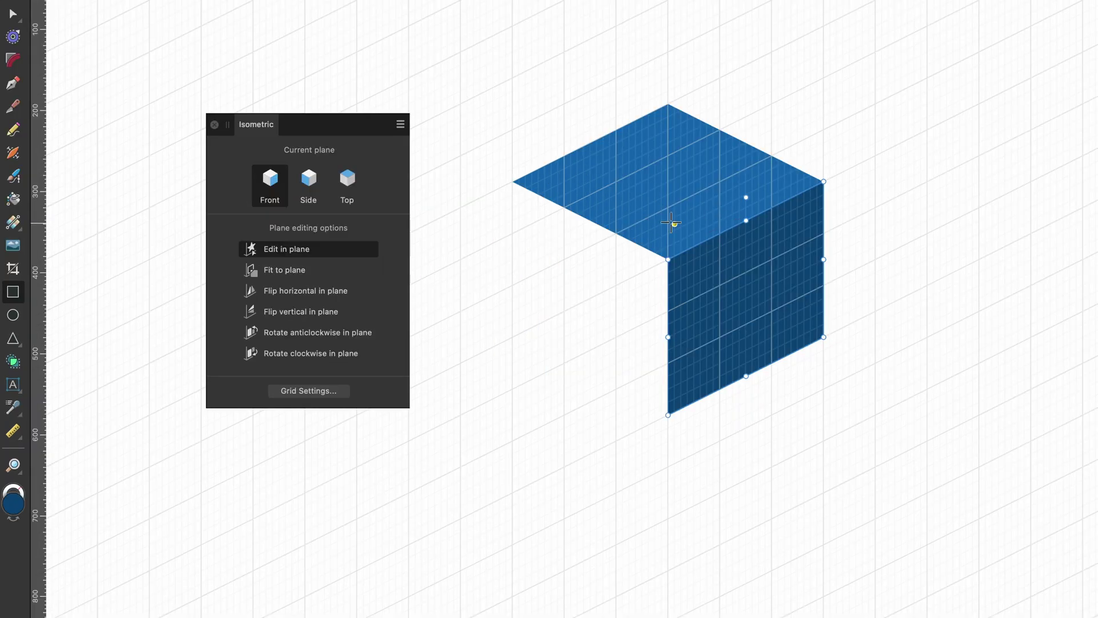
- Draw the left face on the Side plane, lighten the left and top faces, and preview without grid
{"action": "left_click", "coordinate": [311, 179]}
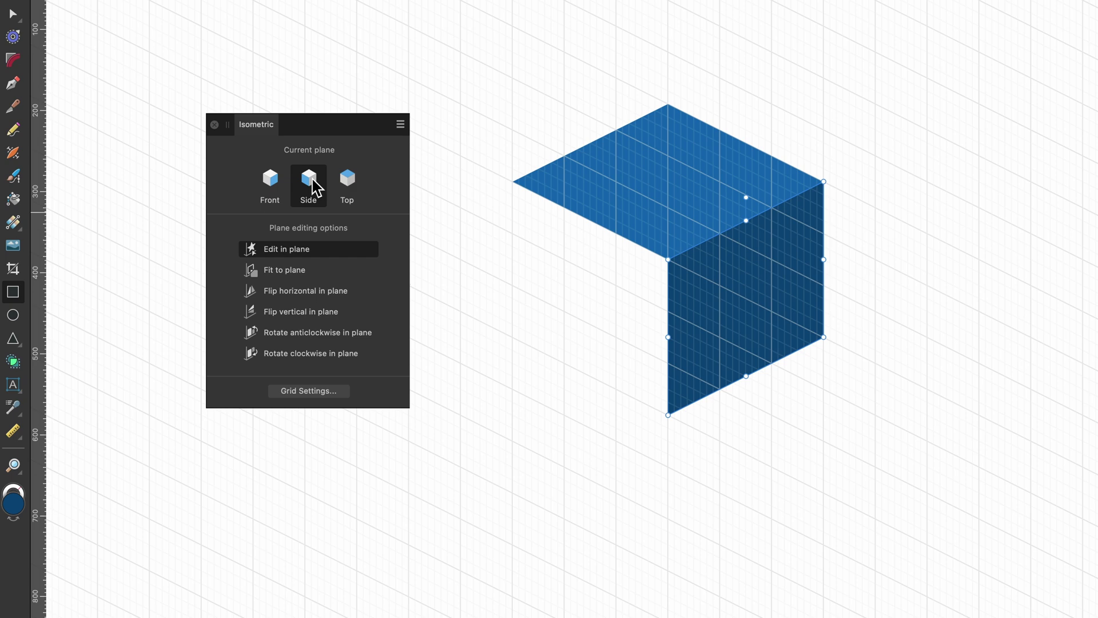
{"action": "left_click_drag", "start_coordinate": [512, 182], "coordinate": [666, 414]}
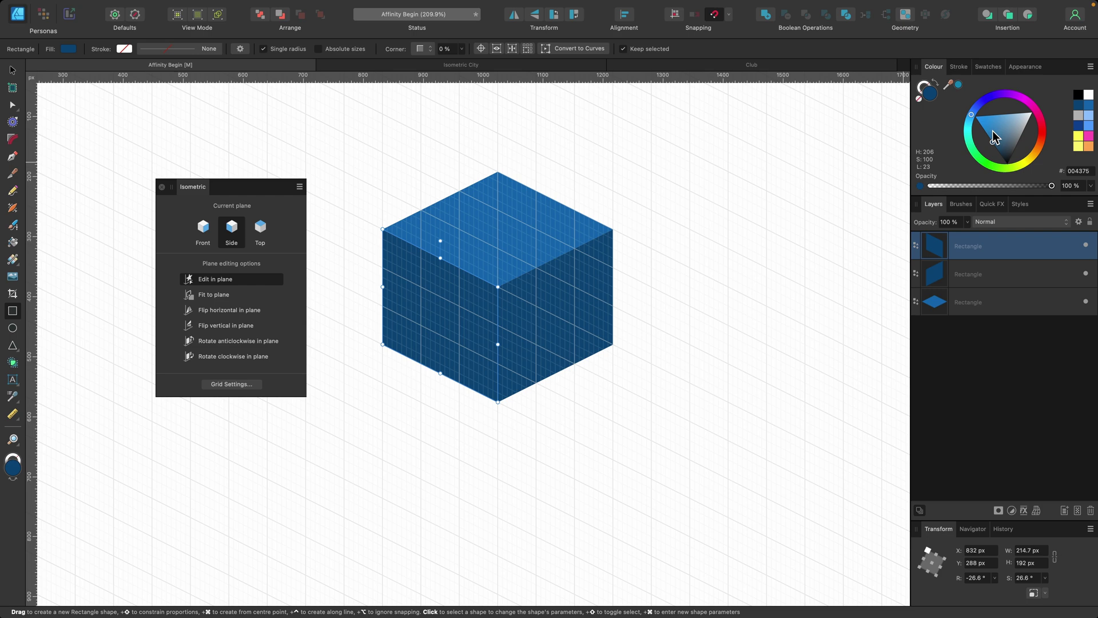
{"action": "mouse_move", "coordinate": [994, 140]}
{"action": "left_mouse_down"}
{"action": "mouse_move", "coordinate": [980, 124]}
{"action": "mouse_move", "coordinate": [1003, 123]}
{"action": "left_mouse_up"}
{"action": "left_click", "coordinate": [522, 198]}
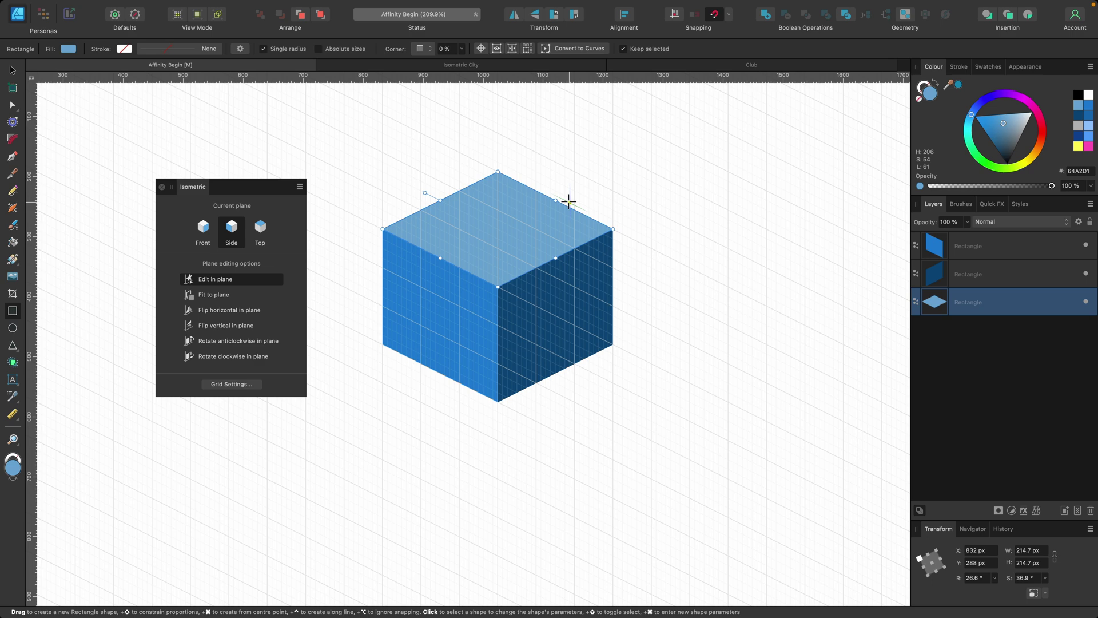
{"action": "key", "text": "super+apostrophe"}
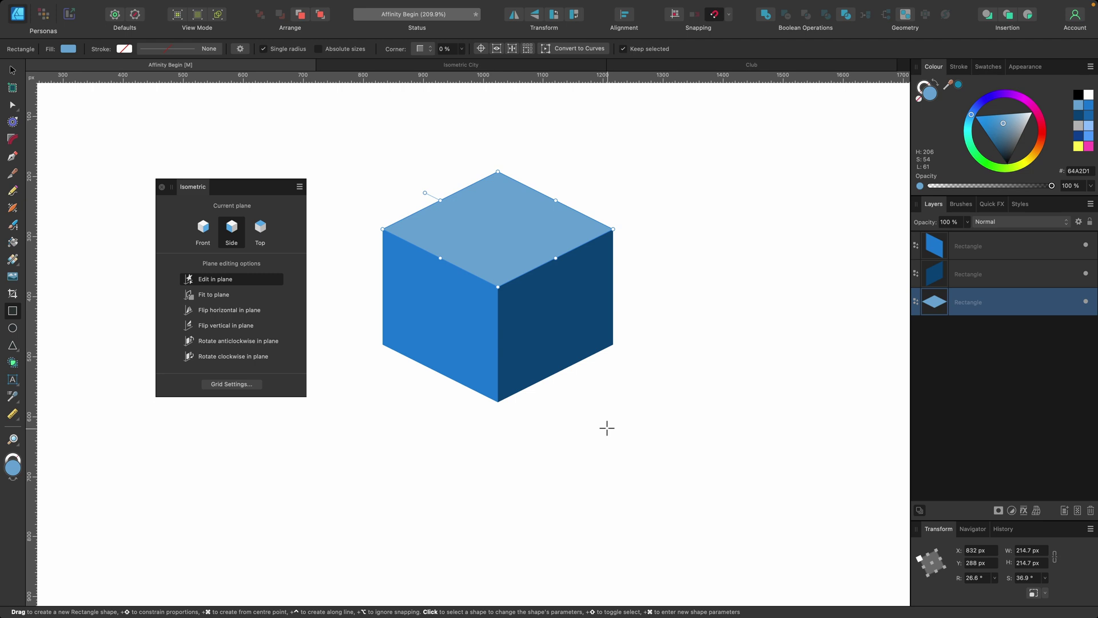
{"action": "key", "text": "super+apostrophe"}
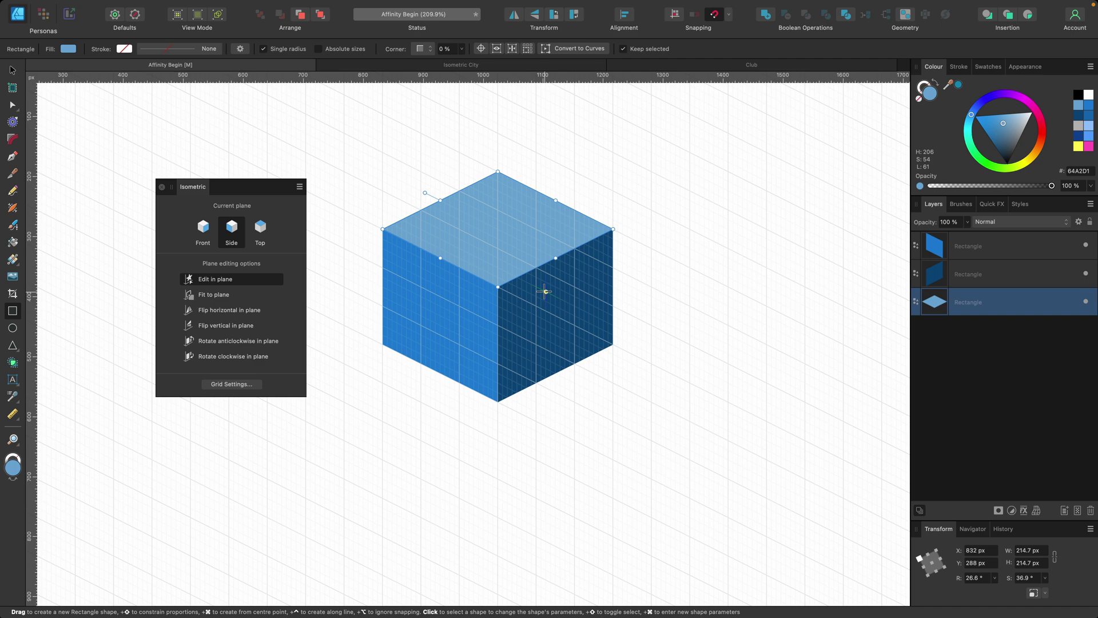
- Replace the cube with a single Top-plane diamond, nudged and enlarged to 286.2 × 286.2 px
{"action": "key", "text": "BackSpace"}
{"action": "key", "text": "BackSpace"}
{"action": "key", "text": "BackSpace"}
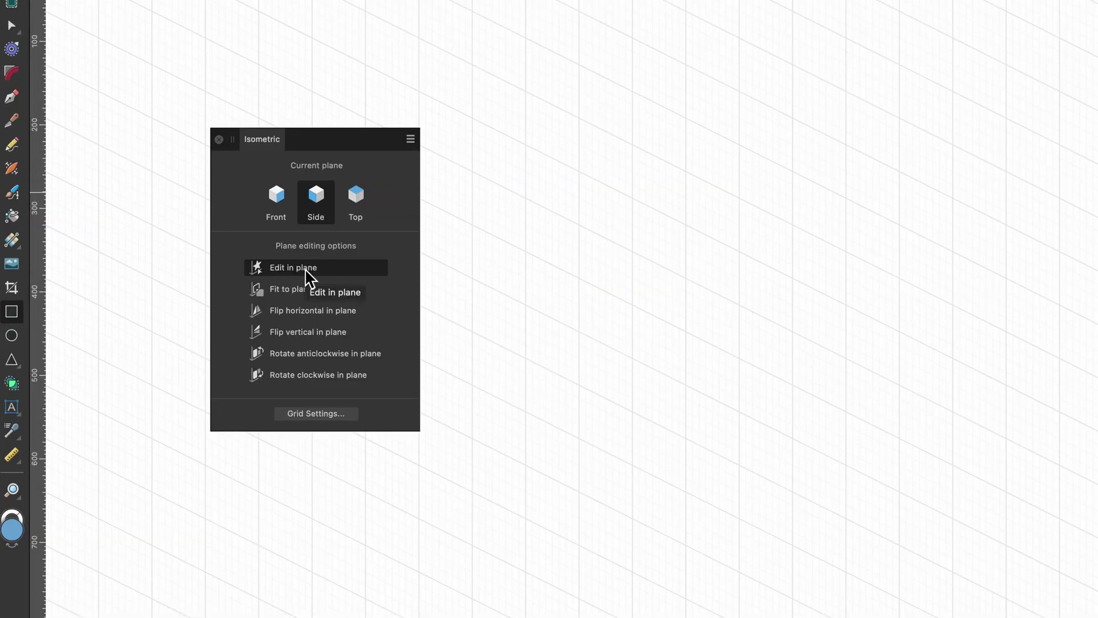
{"action": "left_click", "coordinate": [358, 199]}
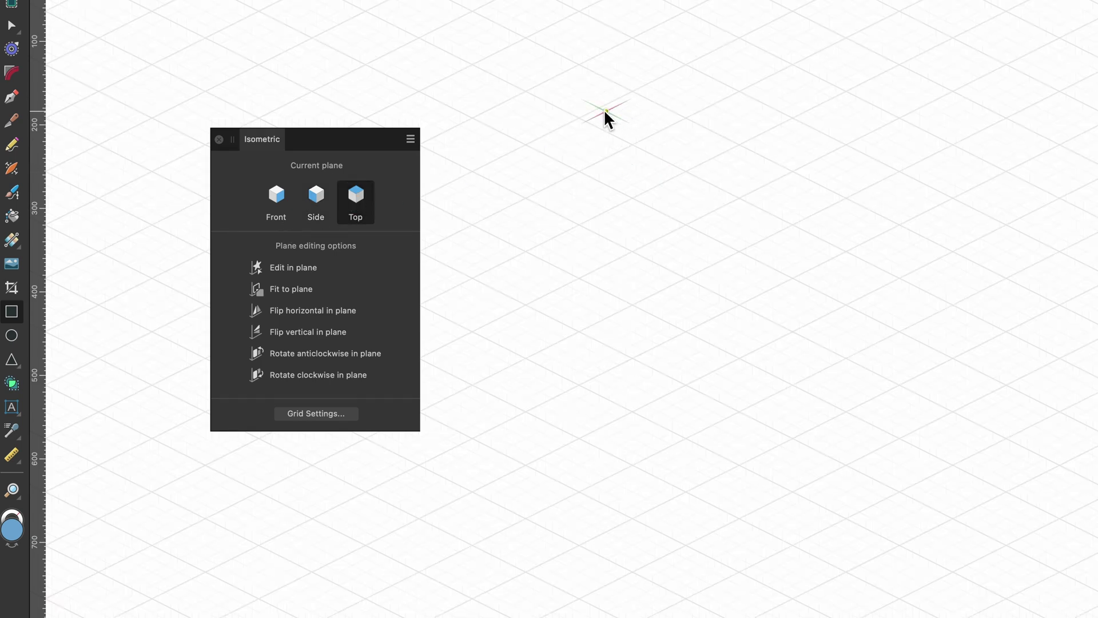
{"action": "left_click_drag", "start_coordinate": [585, 115], "coordinate": [847, 283]}
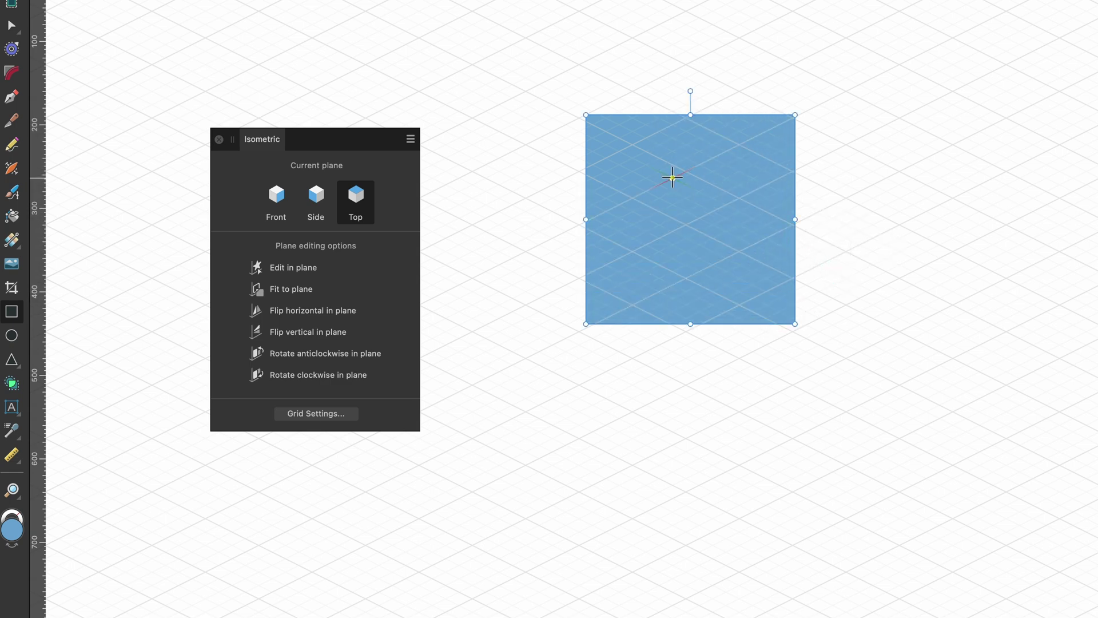
{"action": "left_click", "coordinate": [291, 290]}
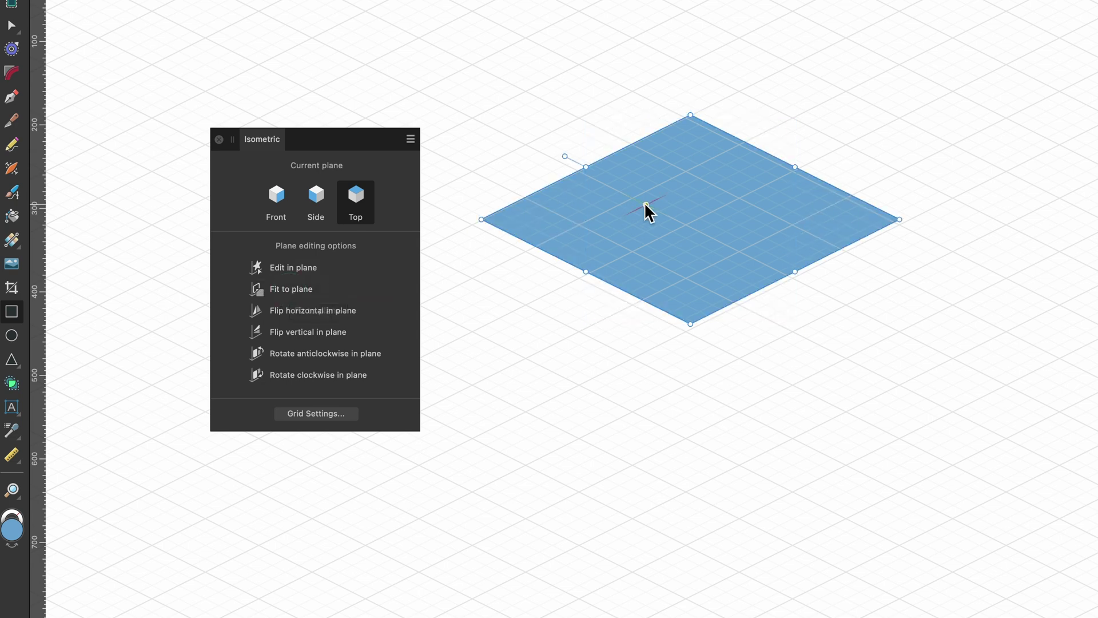
{"action": "left_click_drag", "start_coordinate": [660, 196], "coordinate": [654, 200]}
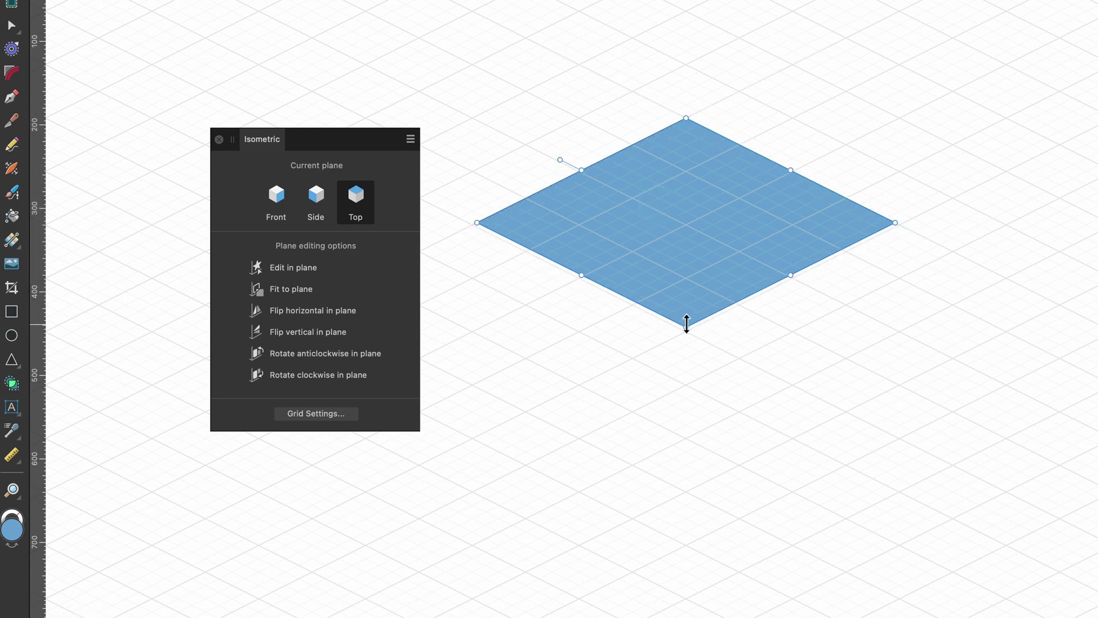
{"action": "mouse_move", "coordinate": [687, 323]}
{"action": "left_mouse_down"}
{"action": "mouse_move", "coordinate": [687, 309]}
{"action": "mouse_move", "coordinate": [689, 331]}
{"action": "left_mouse_up"}
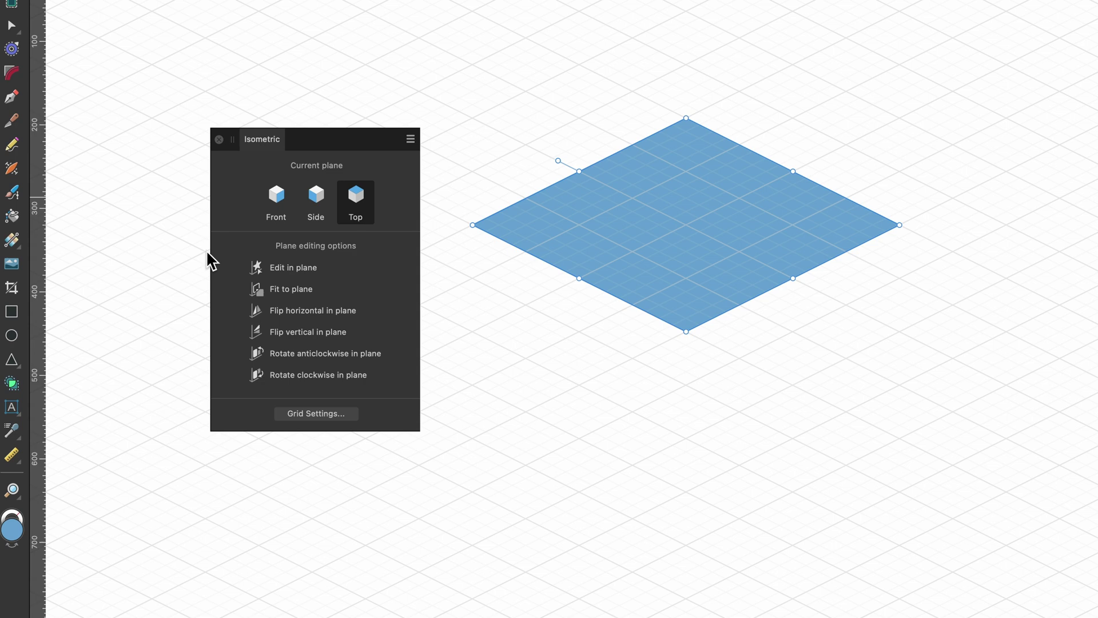
- Draw a square, fit it to the Side plane, snap it under the diamond's left edge, and darken it
{"action": "left_click", "coordinate": [12, 311]}
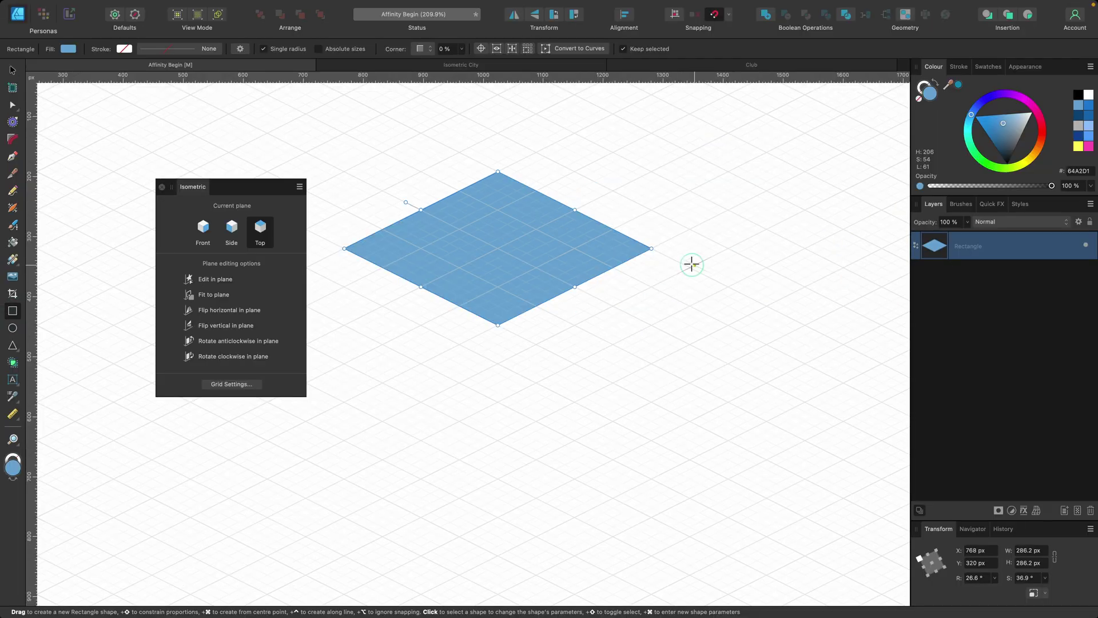
{"action": "left_click_drag", "start_coordinate": [695, 264], "coordinate": [846, 422]}
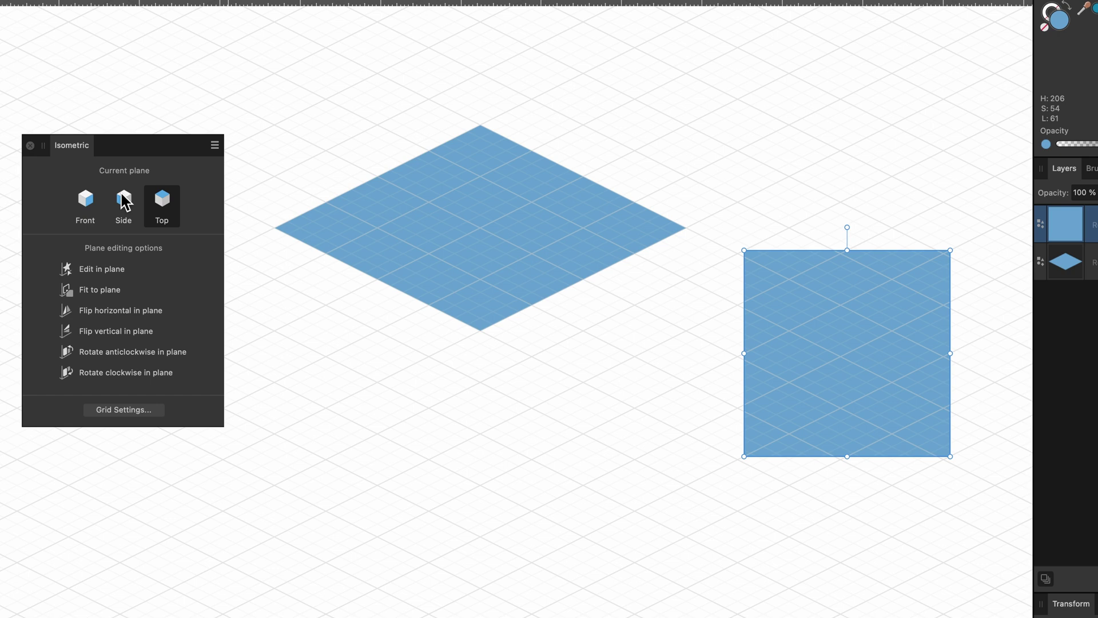
{"action": "left_click", "coordinate": [123, 202]}
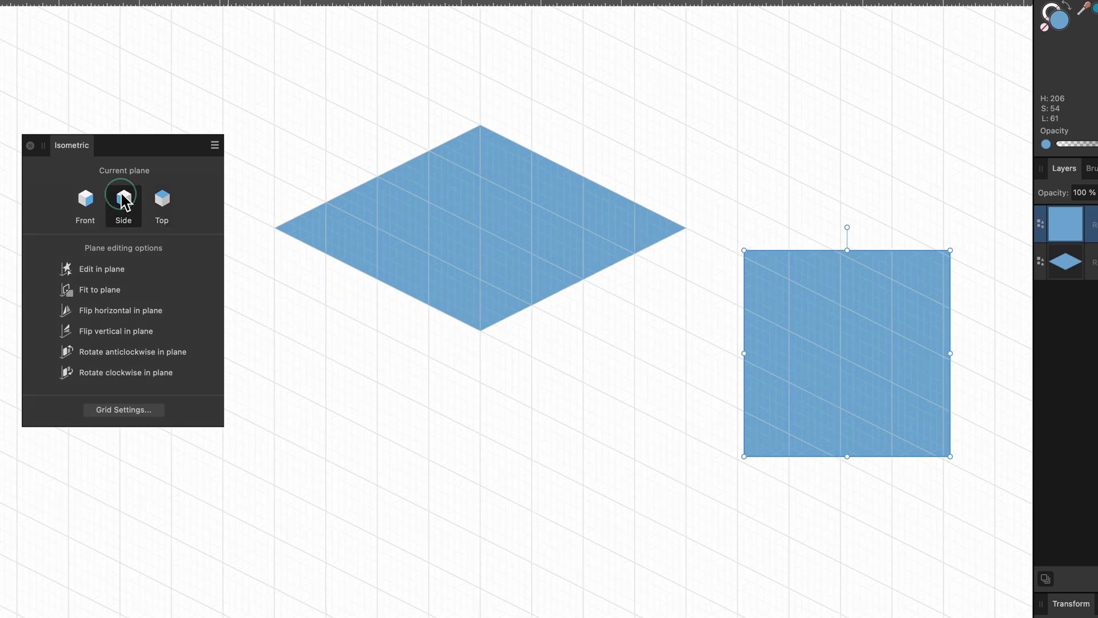
{"action": "left_click", "coordinate": [100, 290]}
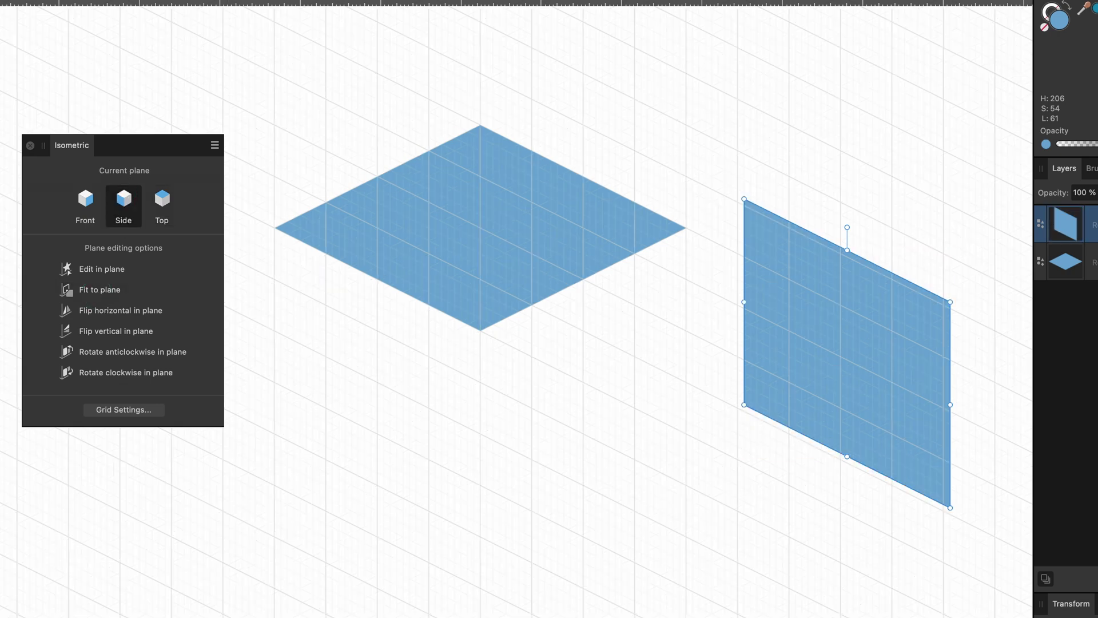
{"action": "left_click_drag", "start_coordinate": [864, 331], "coordinate": [392, 353]}
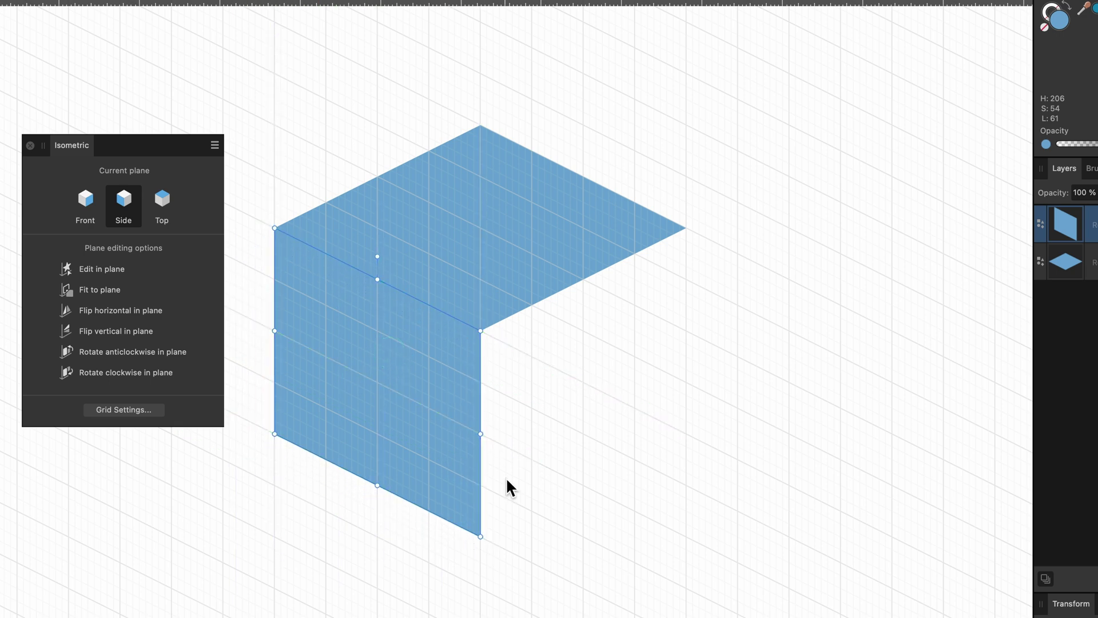
{"action": "mouse_move", "coordinate": [480, 537]}
{"action": "left_mouse_down"}
{"action": "mouse_move", "coordinate": [465, 520]}
{"action": "mouse_move", "coordinate": [480, 533]}
{"action": "left_mouse_up"}
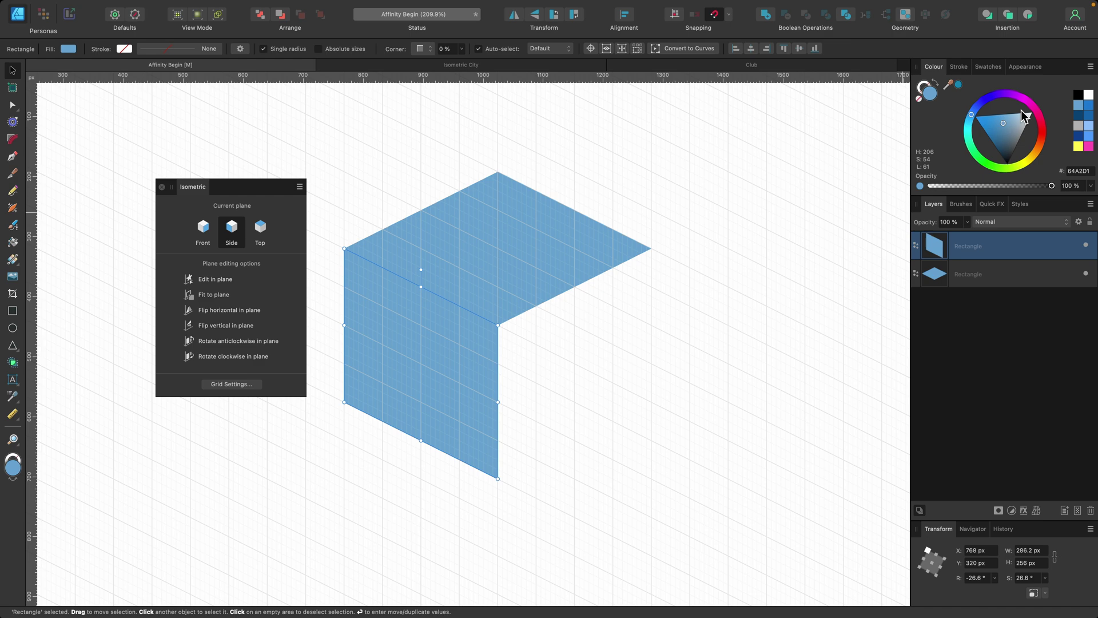
{"action": "left_click", "coordinate": [983, 135]}
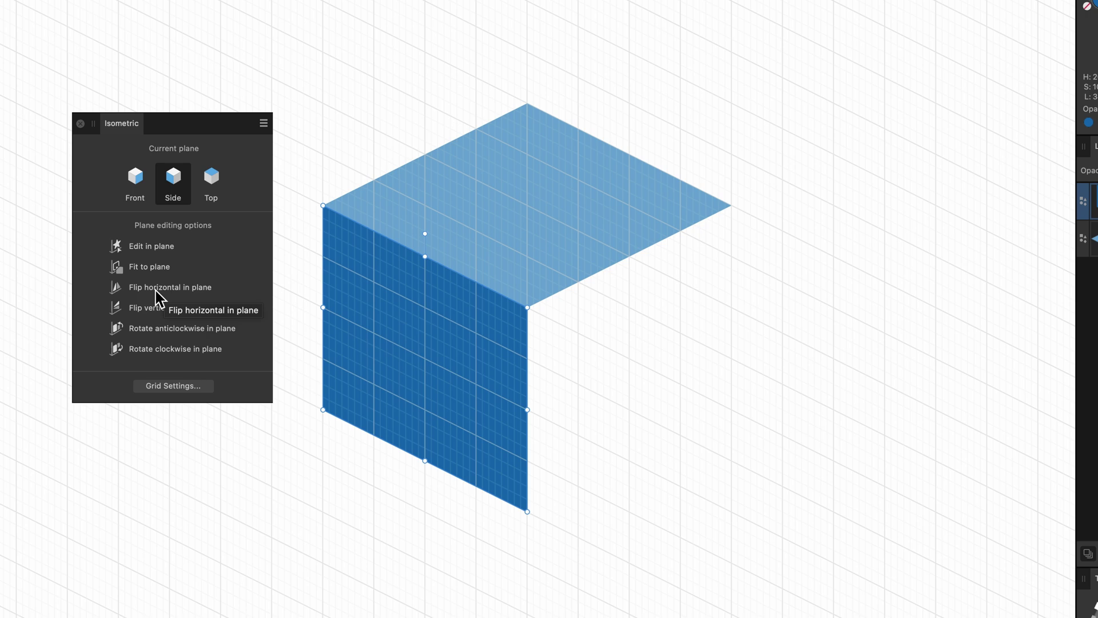
- Try mirroring, flipping and rotating the side face within its plane
{"action": "left_click", "coordinate": [157, 291]}
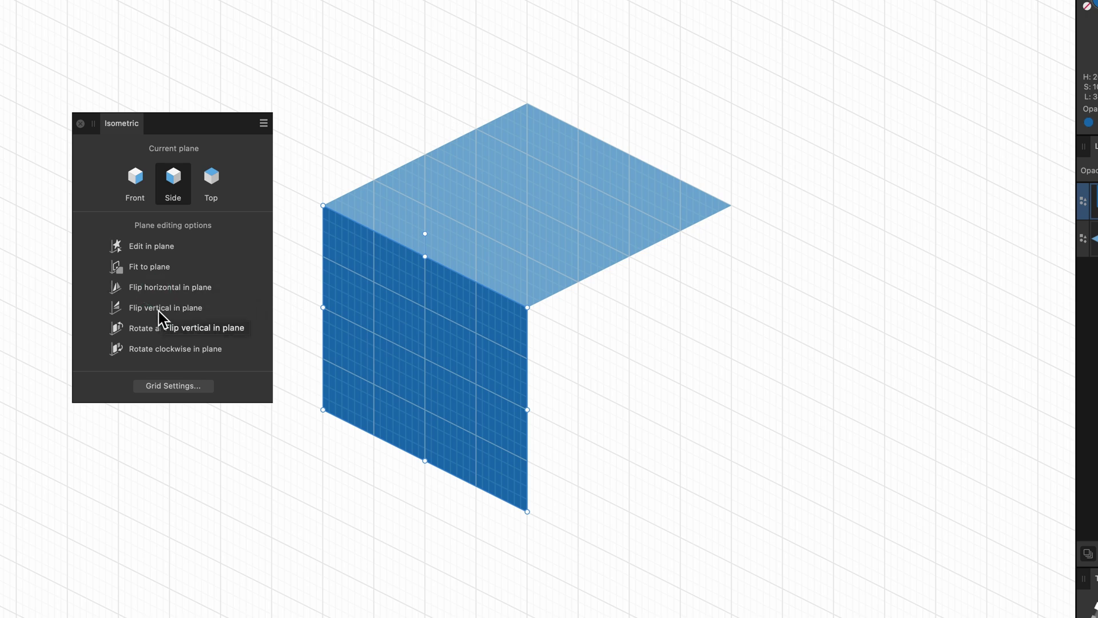
{"action": "left_click", "coordinate": [160, 312]}
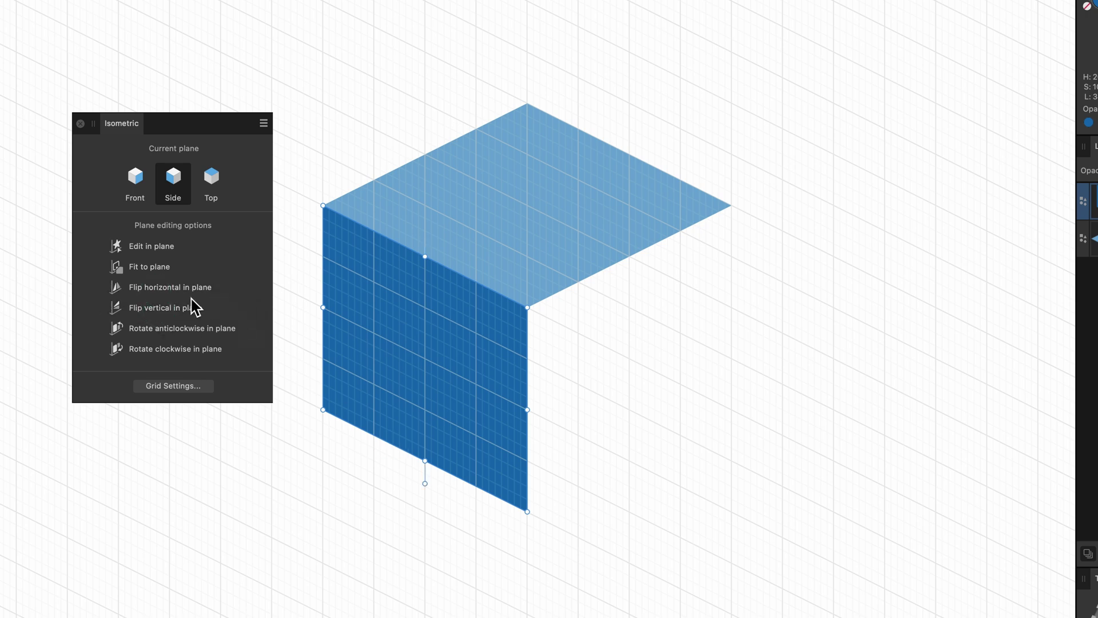
{"action": "left_click", "coordinate": [189, 297]}
{"action": "left_click", "coordinate": [183, 309]}
{"action": "left_click", "coordinate": [182, 310]}
{"action": "left_click", "coordinate": [167, 331]}
{"action": "left_click", "coordinate": [169, 348]}
- Delete both faces of the practice cube, then view Isometric City with its grid hidden
{"action": "left_click_drag", "start_coordinate": [778, 542], "coordinate": [292, 77]}
{"action": "key", "text": "Delete"}
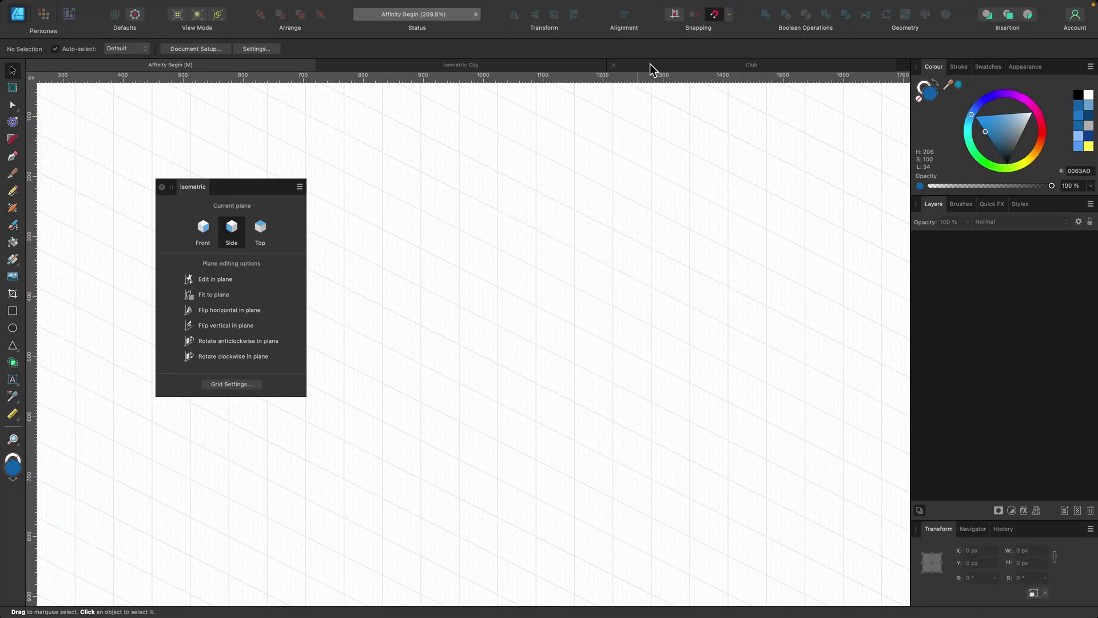
{"action": "left_click", "coordinate": [553, 65]}
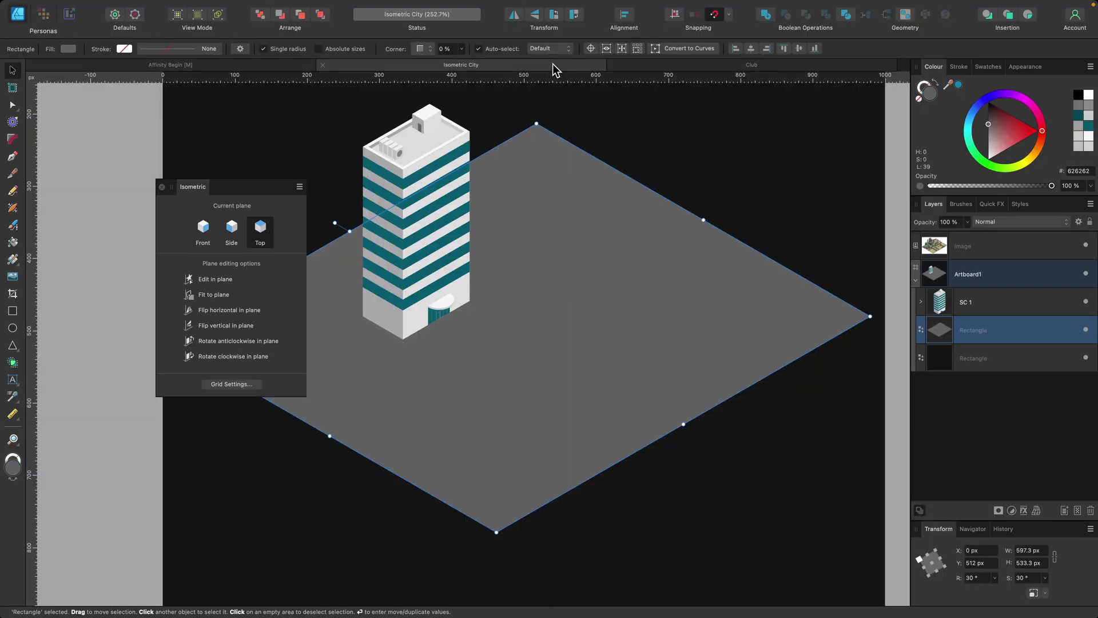
{"action": "scroll", "coordinate": [412, 218], "scroll_direction": "up", "scroll_amount": 5}
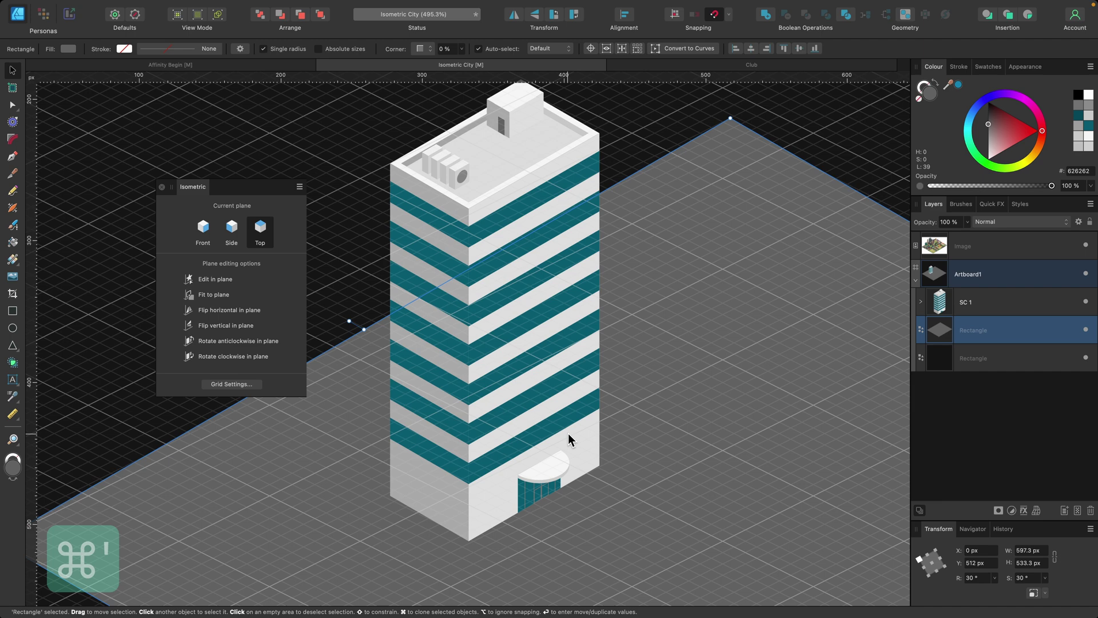
{"action": "scroll", "coordinate": [601, 493], "scroll_direction": "down", "scroll_amount": 3}
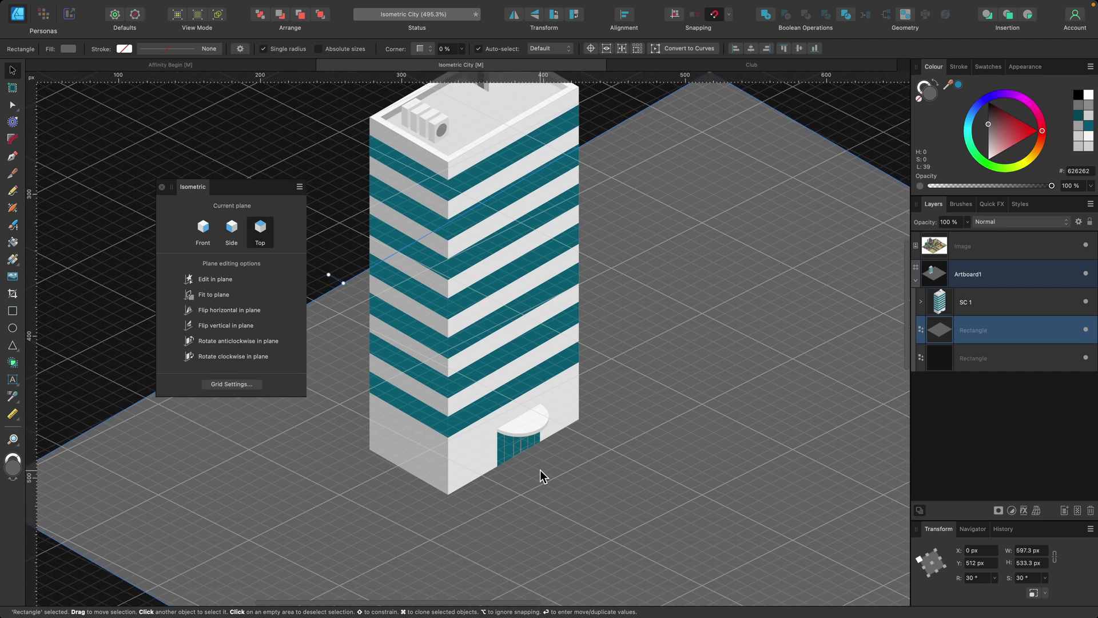
{"action": "key", "text": "super+apostrophe"}
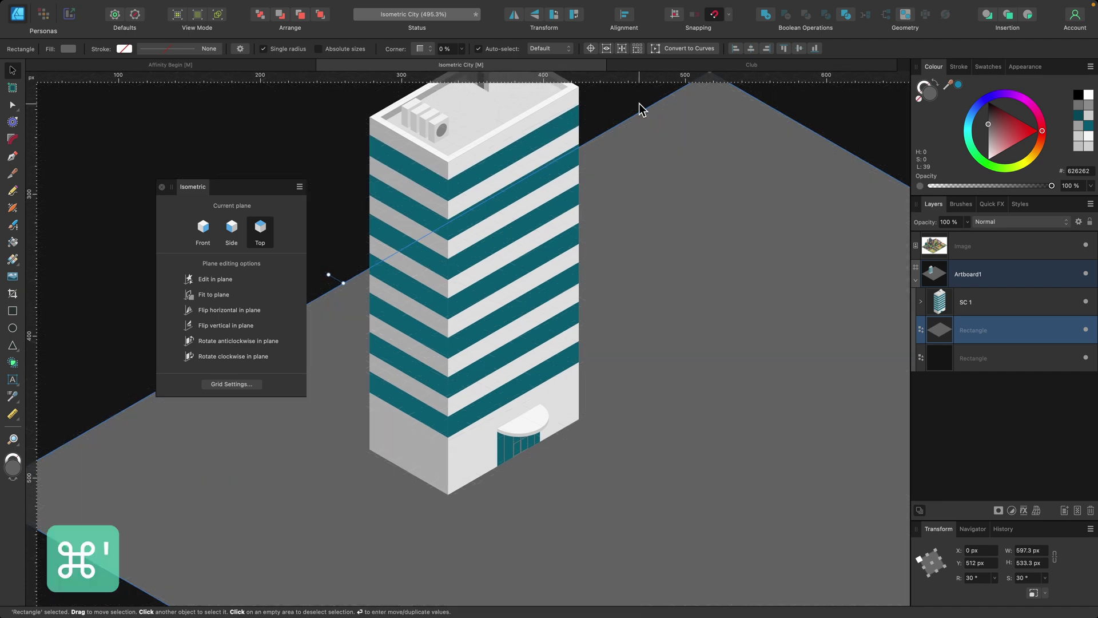
- Close Isometric City without saving, look around the remaining file, and return to Affinity Begin
{"action": "left_click", "coordinate": [322, 65]}
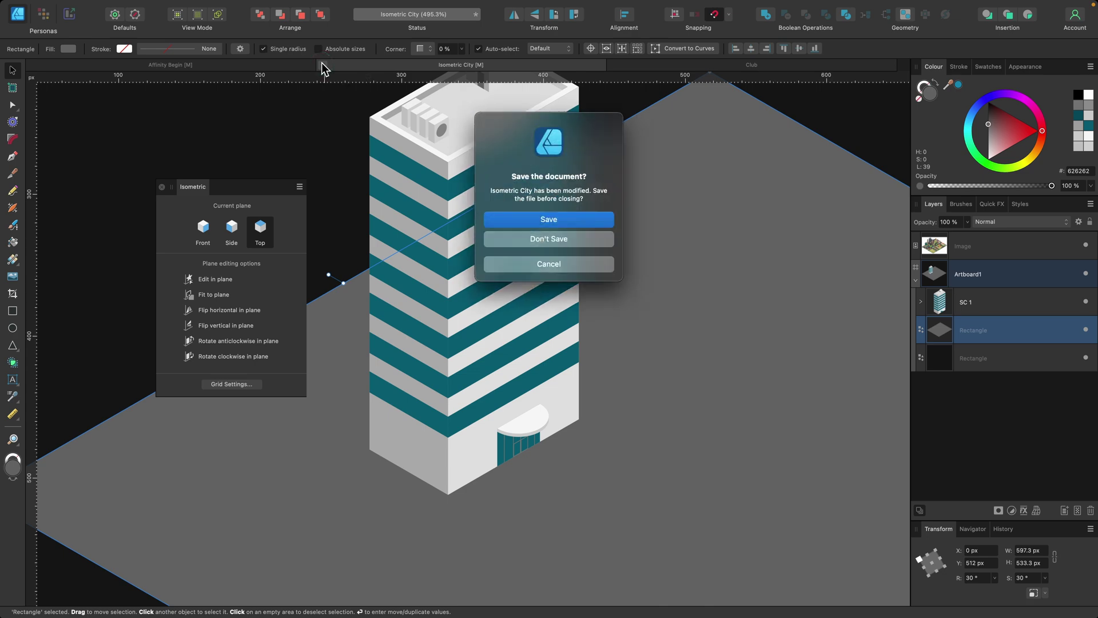
{"action": "left_click", "coordinate": [575, 240]}
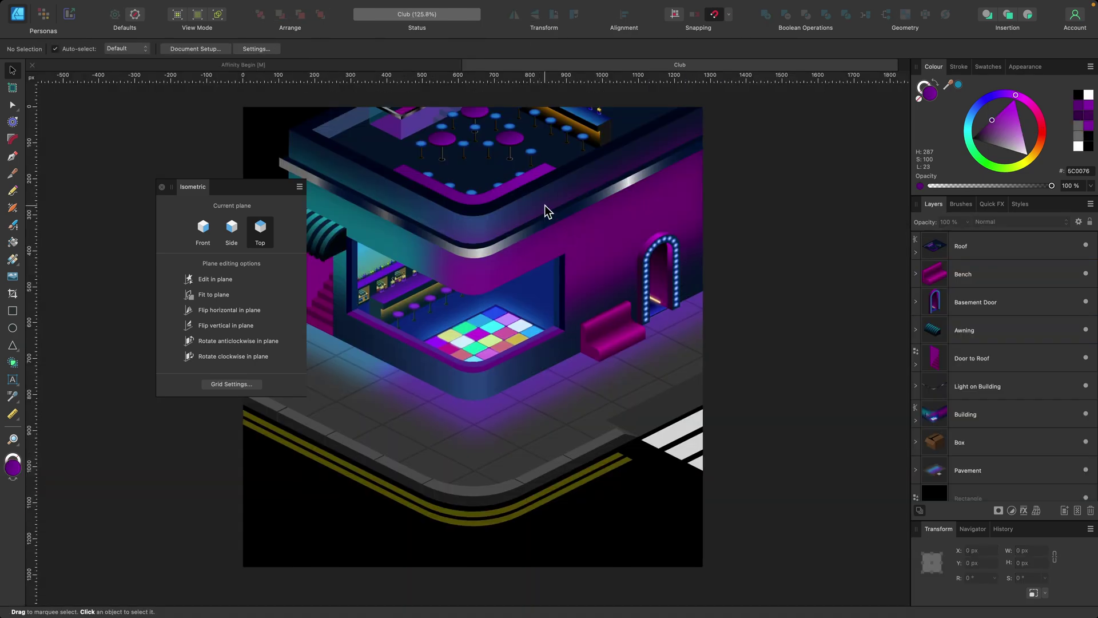
{"action": "scroll", "coordinate": [545, 205], "scroll_direction": "up", "scroll_amount": 5}
{"action": "scroll", "coordinate": [545, 205], "scroll_direction": "down", "scroll_amount": 5}
{"action": "scroll", "coordinate": [545, 205], "scroll_direction": "up", "scroll_amount": 6}
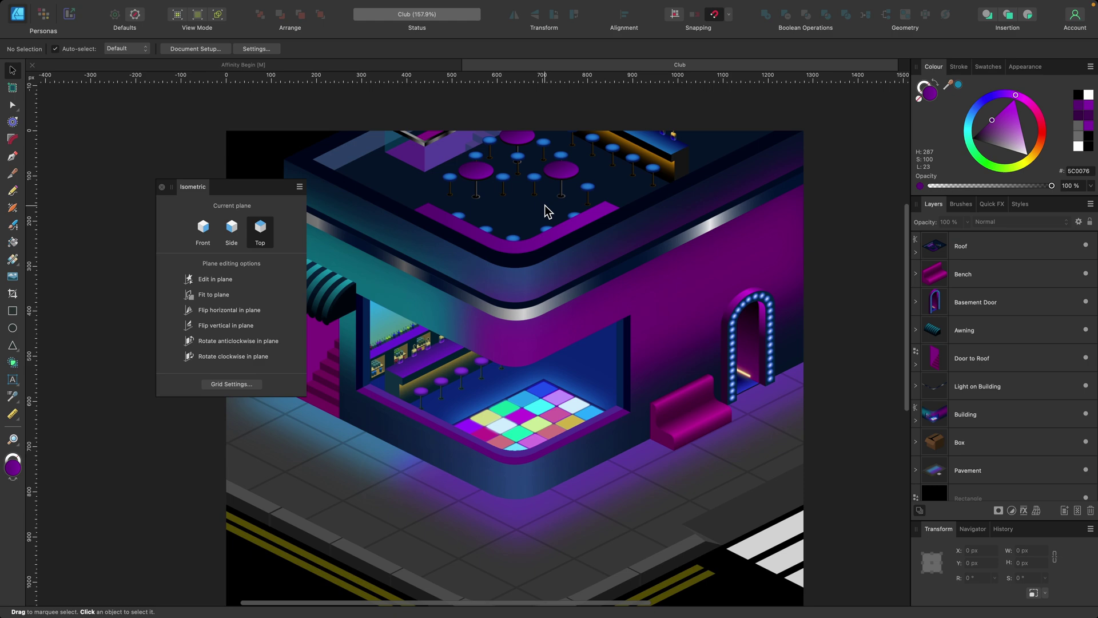
{"action": "scroll", "coordinate": [545, 212], "scroll_direction": "left", "scroll_amount": 2}
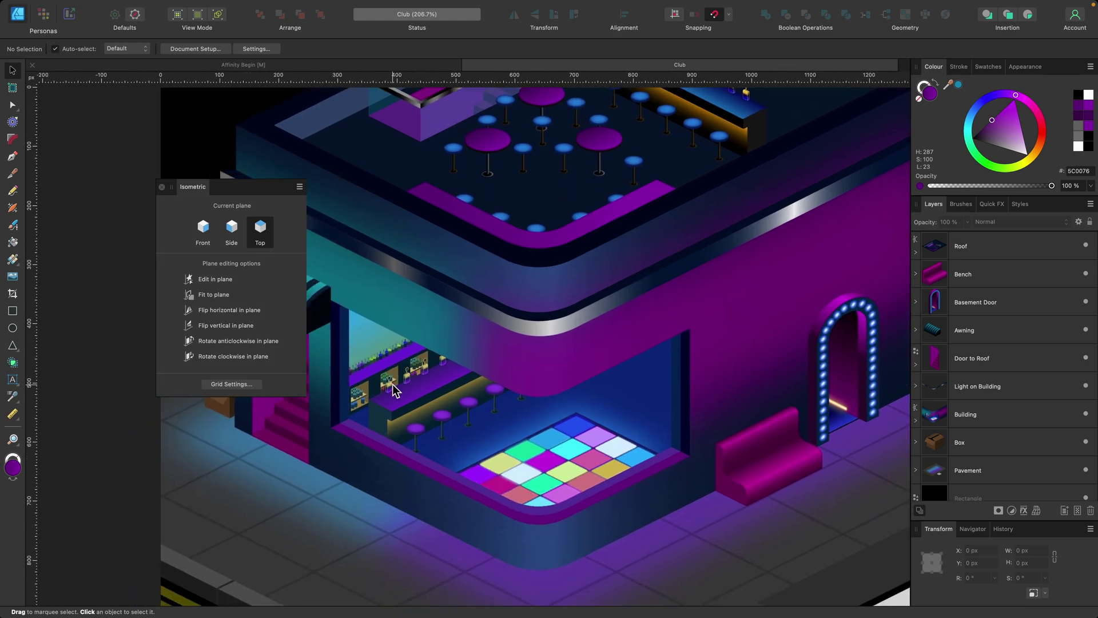
{"action": "scroll", "coordinate": [394, 389], "scroll_direction": "up", "scroll_amount": 6}
{"action": "scroll", "coordinate": [393, 389], "scroll_direction": "up", "scroll_amount": 3}
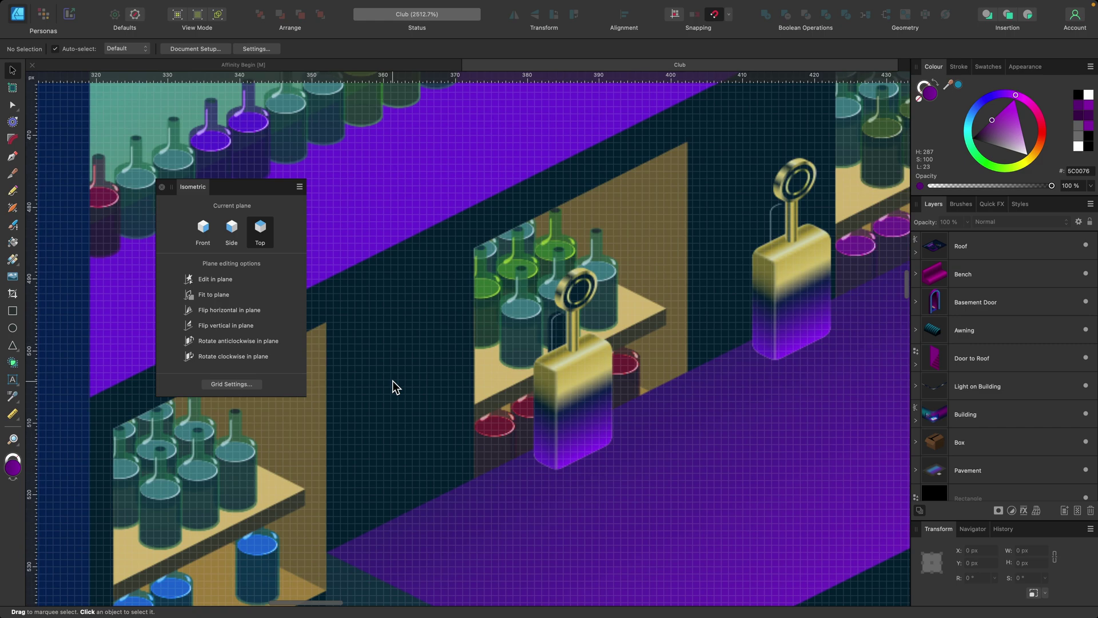
{"action": "scroll", "coordinate": [394, 387], "scroll_direction": "down", "scroll_amount": 4}
{"action": "scroll", "coordinate": [392, 379], "scroll_direction": "down", "scroll_amount": 9}
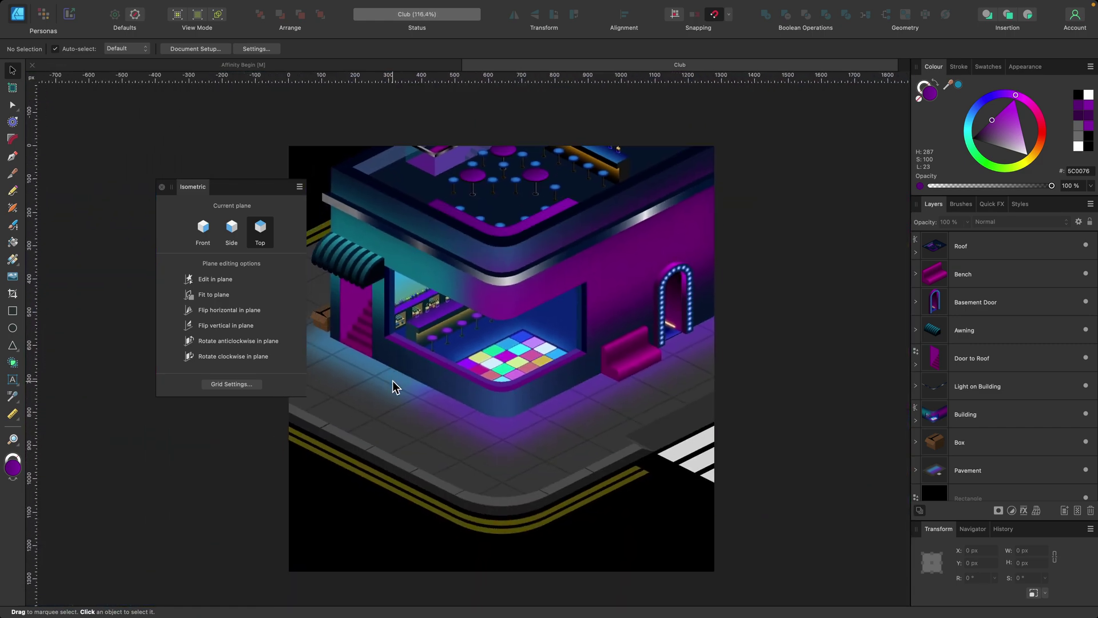
{"action": "left_click", "coordinate": [460, 64]}
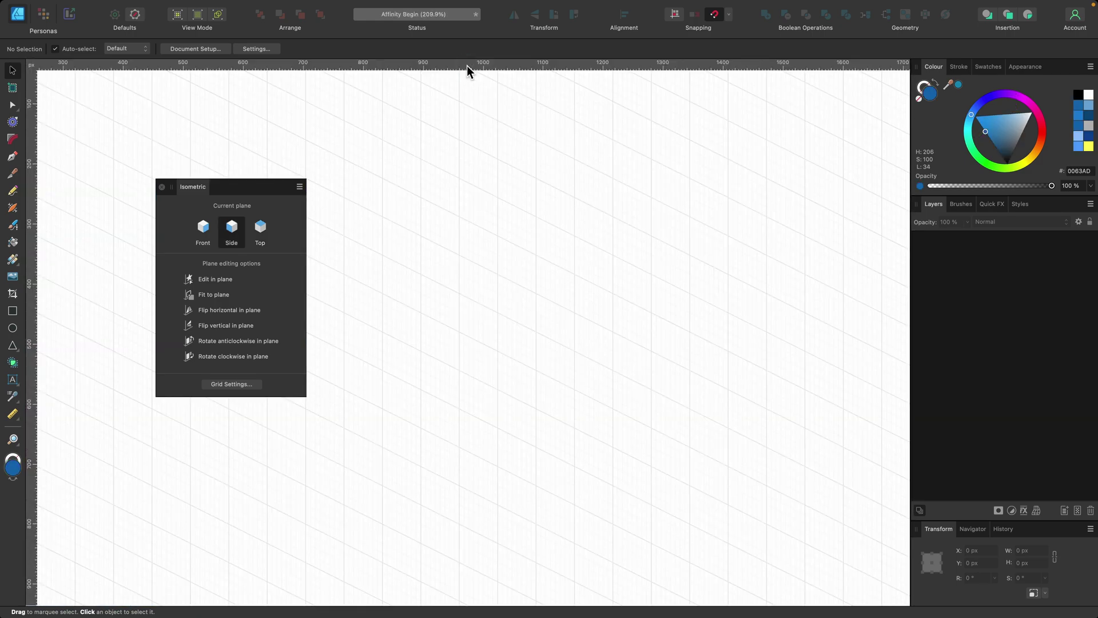
- Make Top the working plane and briefly check the grid settings
{"action": "left_click", "coordinate": [261, 230]}
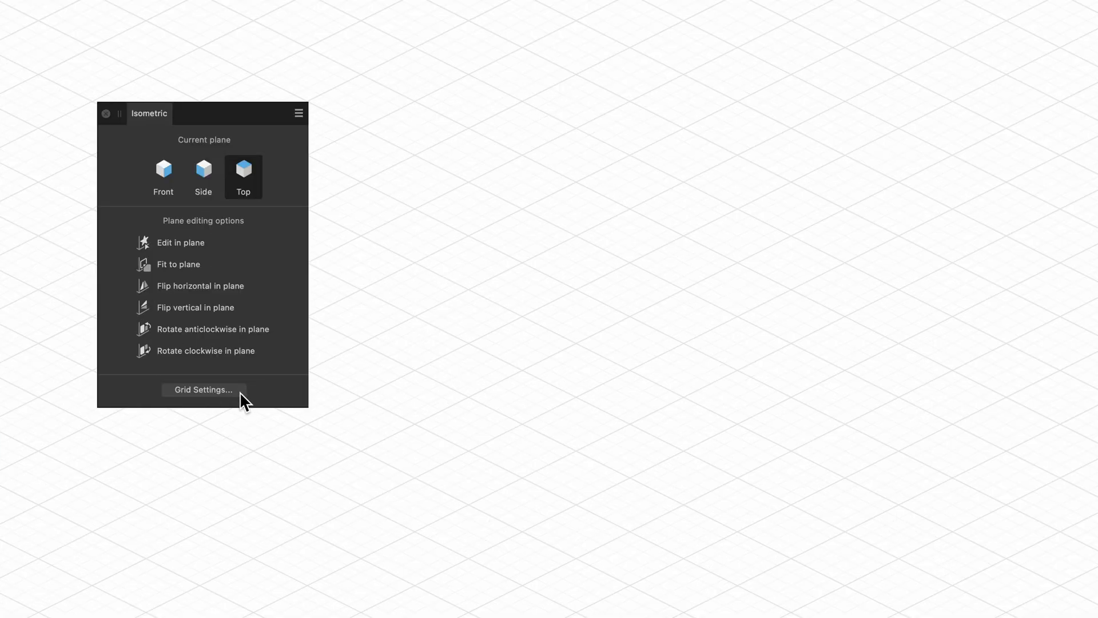
{"action": "left_click", "coordinate": [357, 594]}
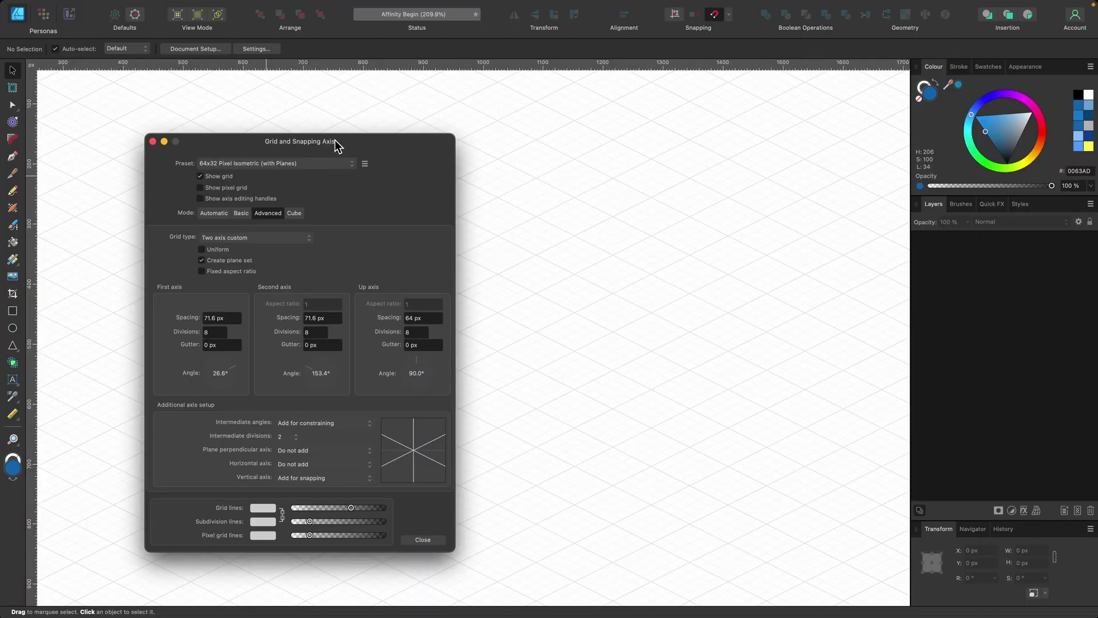
{"action": "left_click_drag", "start_coordinate": [352, 49], "coordinate": [625, 46]}
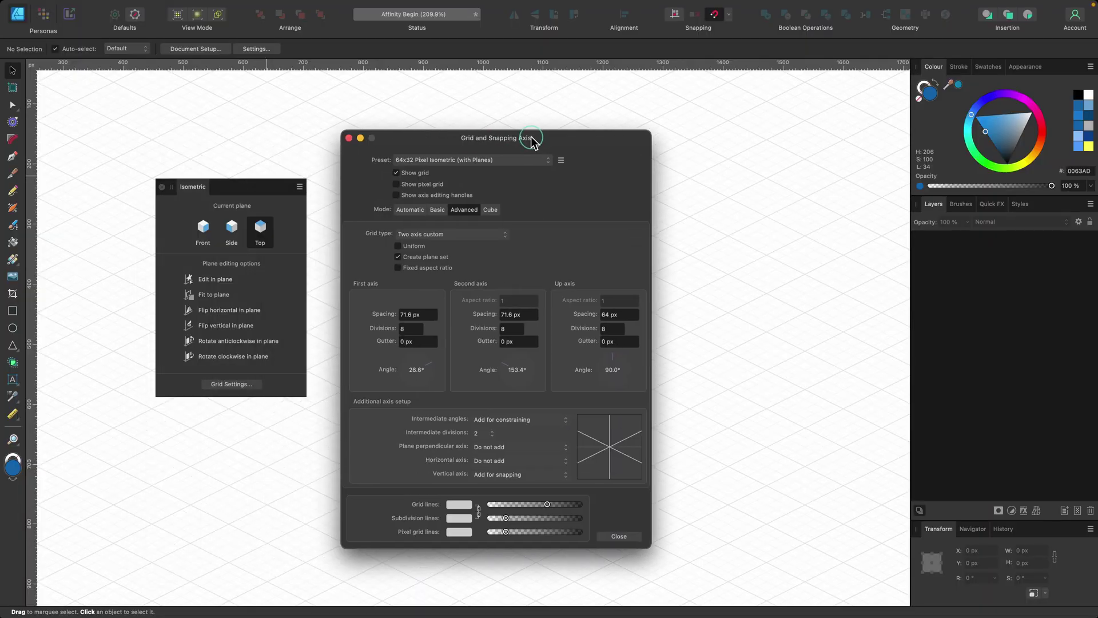
{"action": "left_click", "coordinate": [349, 138]}
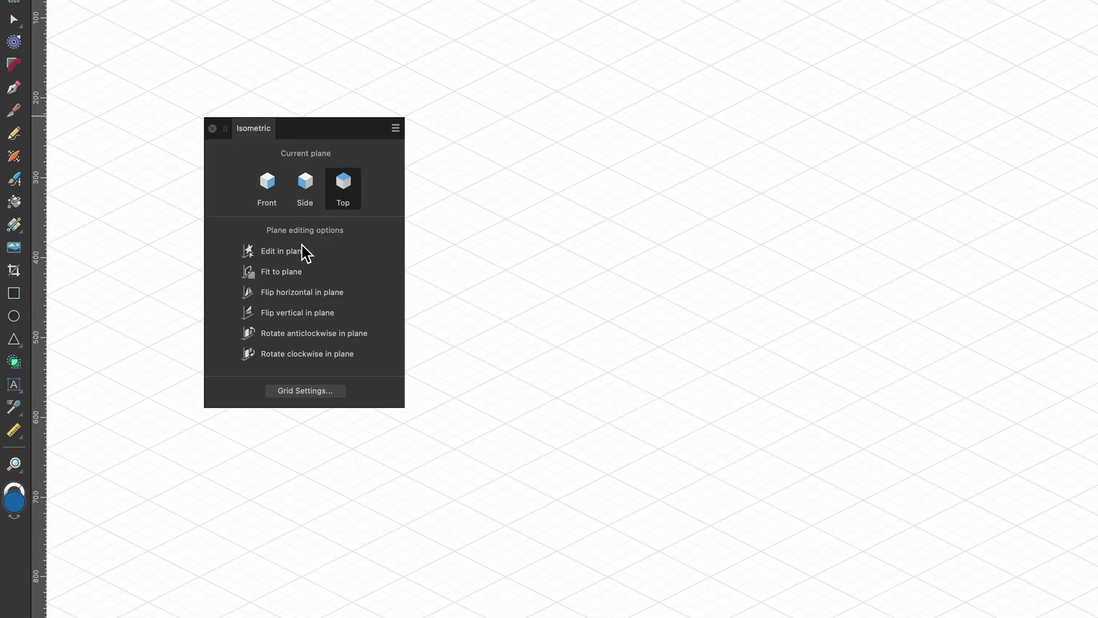
- Enable in-plane editing and draw a light-blue top-plane diamond near the canvas top
{"action": "left_click", "coordinate": [229, 279]}
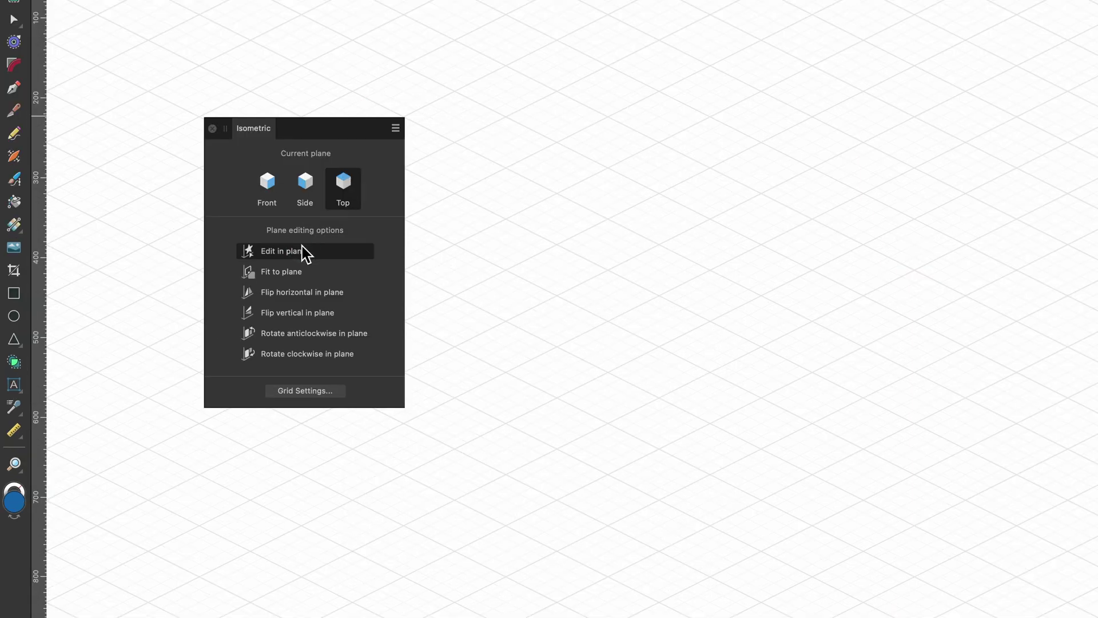
{"action": "left_click", "coordinate": [14, 294]}
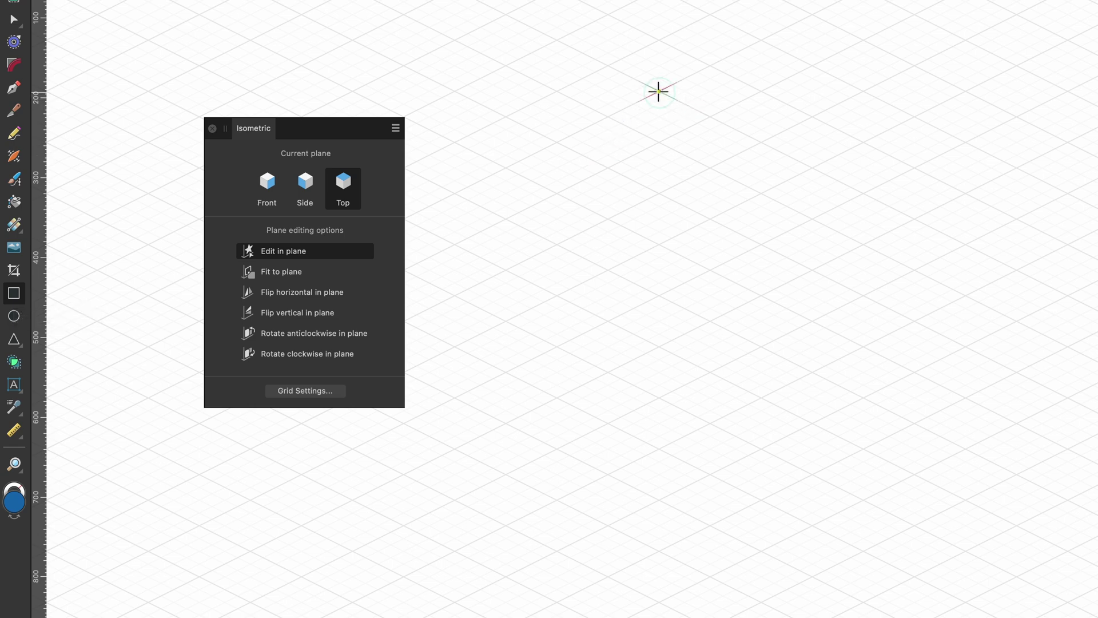
{"action": "left_click_drag", "start_coordinate": [659, 92], "coordinate": [662, 240]}
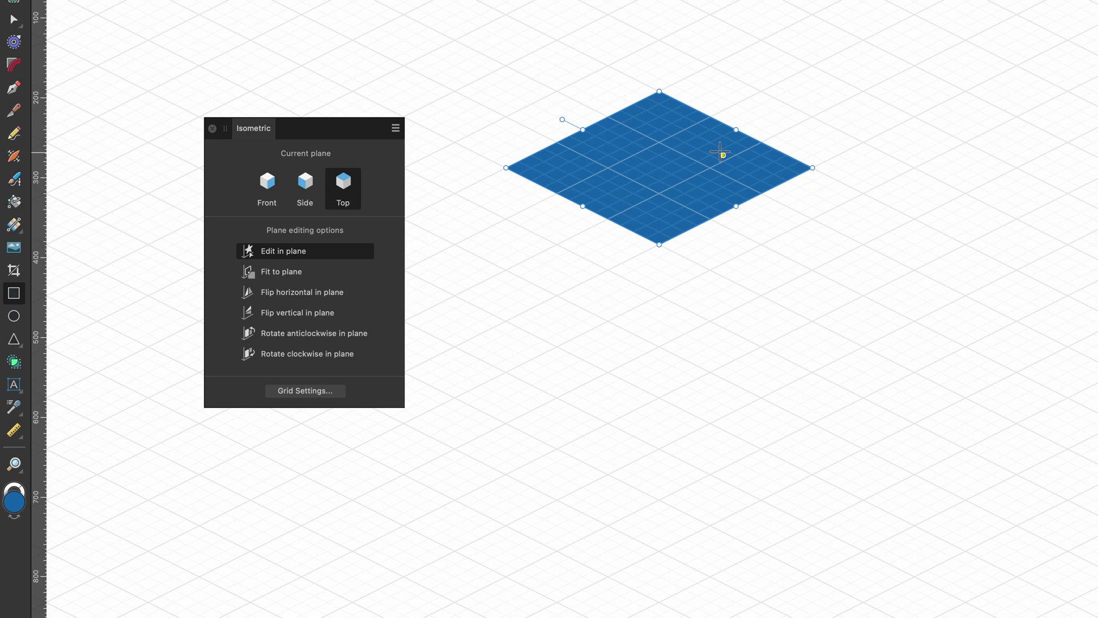
{"action": "left_click_drag", "start_coordinate": [1004, 123], "coordinate": [986, 112]}
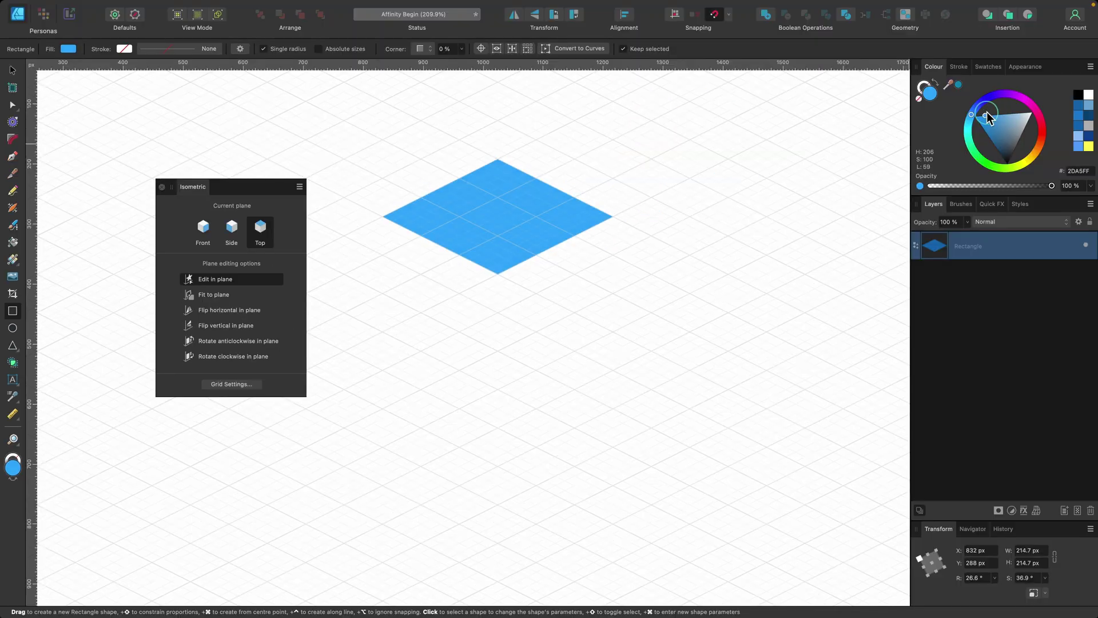
- Draw a tall Side-plane face below the diamond's left corner and adjust its blue
{"action": "left_click", "coordinate": [213, 143]}
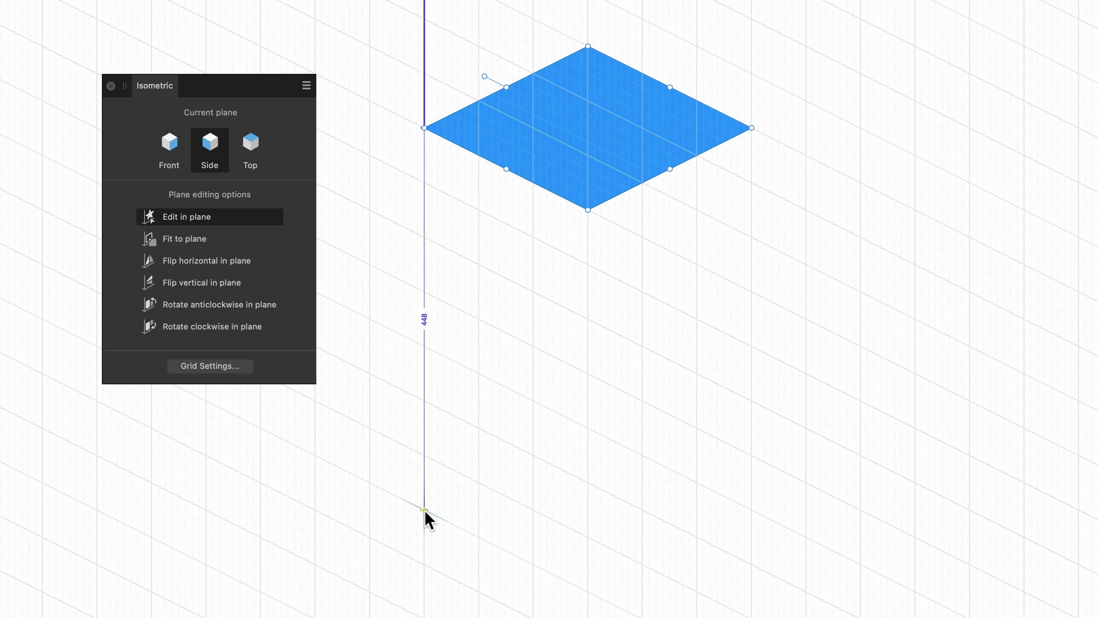
{"action": "left_click_drag", "start_coordinate": [424, 510], "coordinate": [588, 210]}
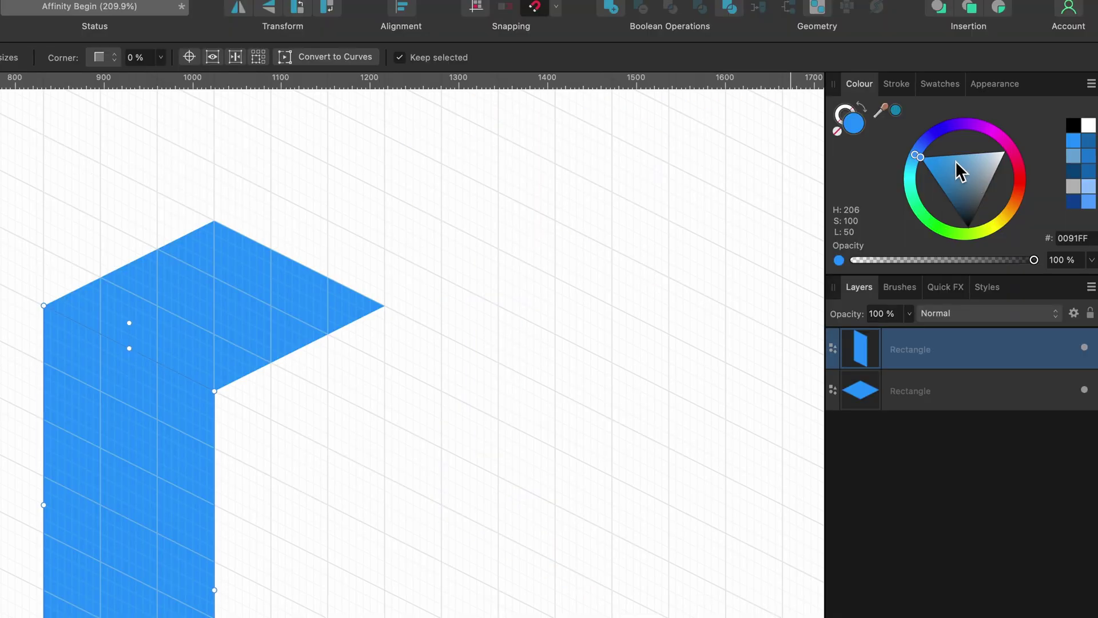
{"action": "left_click_drag", "start_coordinate": [956, 160], "coordinate": [951, 195]}
- Draw the dark right-hand wall on the Front plane down from the top's corner
{"action": "left_click", "coordinate": [121, 128]}
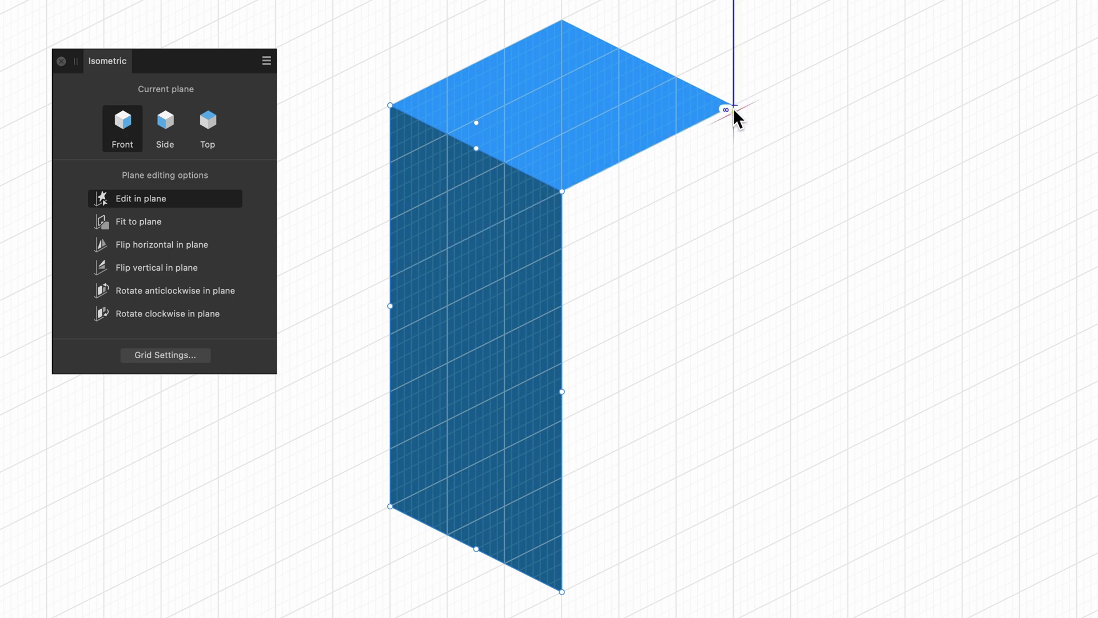
{"action": "key", "text": "m"}
{"action": "mouse_move", "coordinate": [734, 105]}
{"action": "left_mouse_down"}
{"action": "mouse_move", "coordinate": [569, 503]}
{"action": "mouse_move", "coordinate": [562, 591]}
{"action": "left_mouse_up"}
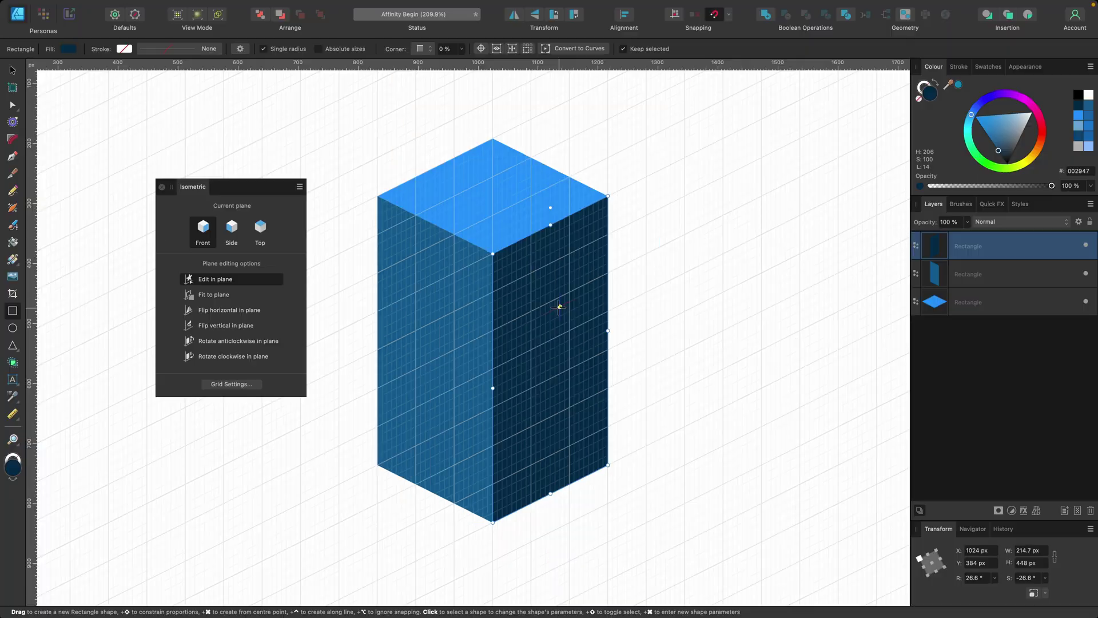
- Copy the right wall, lighten the copy, and shrink it into a thin window band
{"action": "key", "text": "v"}
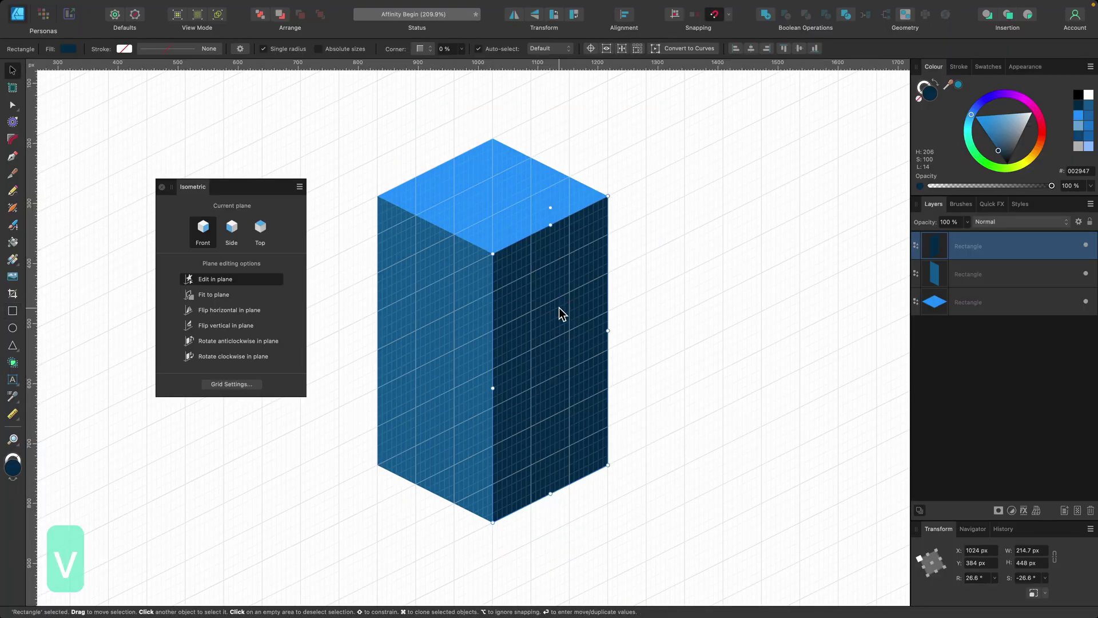
{"action": "key", "text": "super+c"}
{"action": "key", "text": "super+v"}
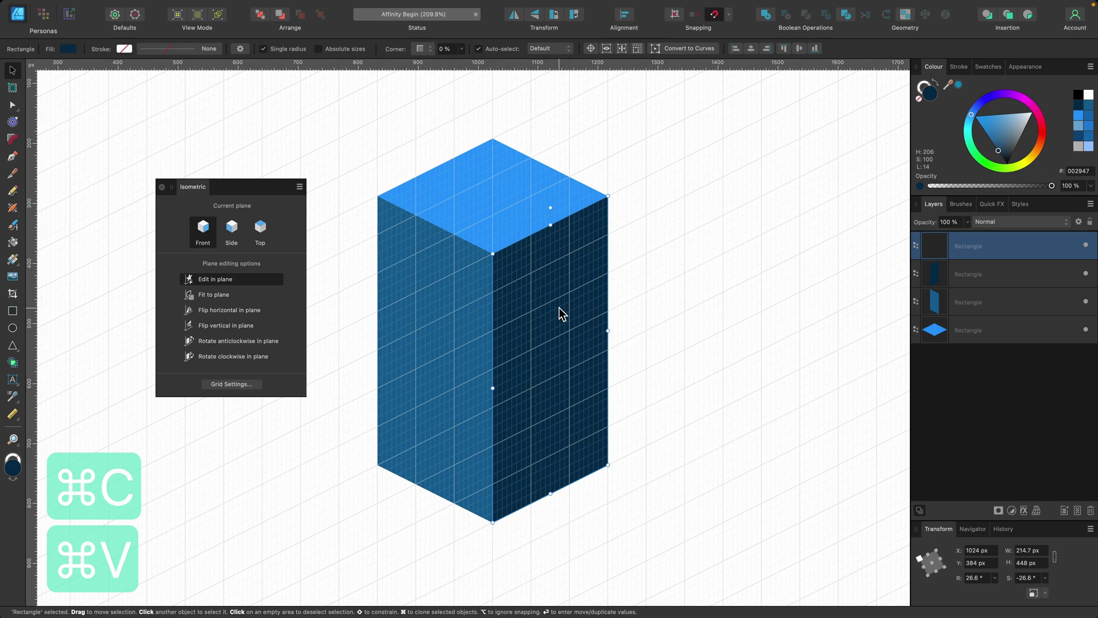
{"action": "mouse_move", "coordinate": [1013, 131]}
{"action": "left_mouse_down"}
{"action": "mouse_move", "coordinate": [1016, 115]}
{"action": "mouse_move", "coordinate": [995, 113]}
{"action": "left_mouse_up"}
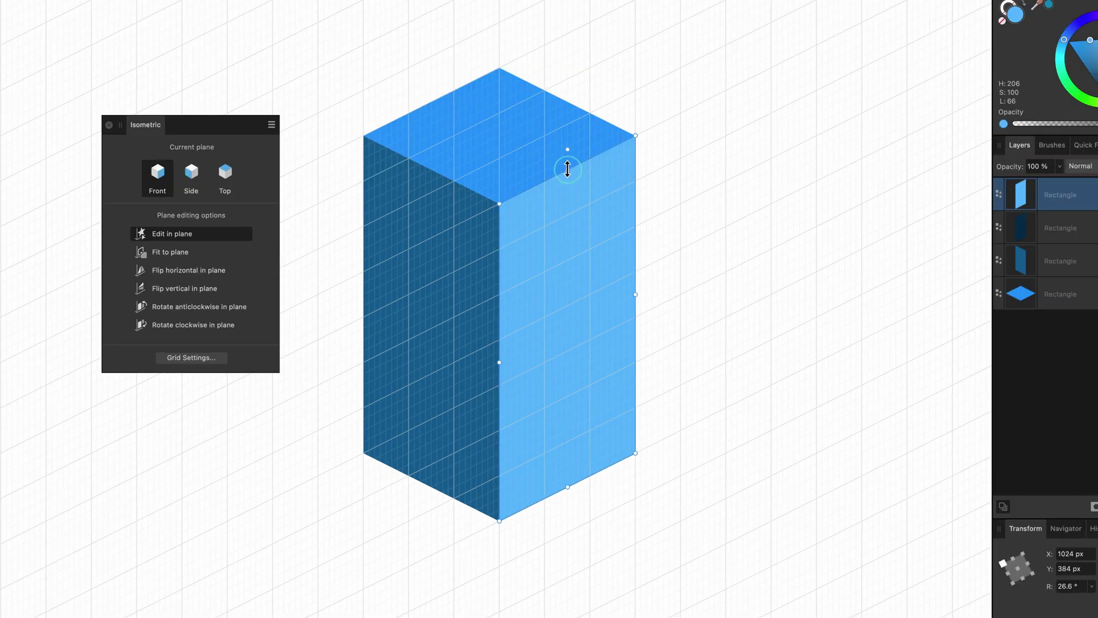
{"action": "left_click_drag", "start_coordinate": [568, 169], "coordinate": [568, 396]}
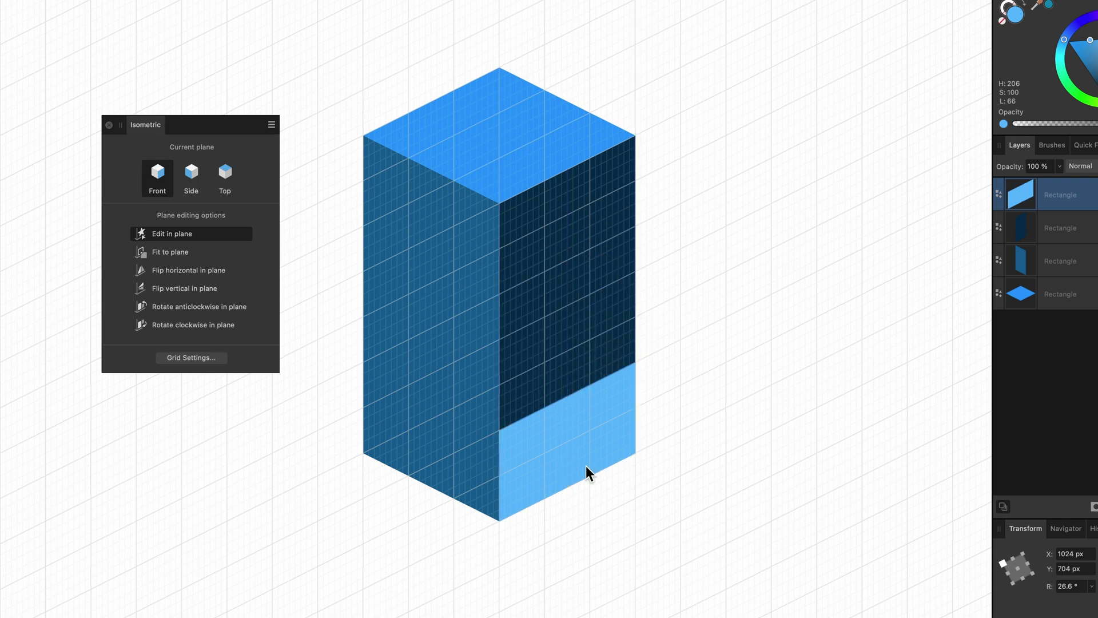
{"action": "scroll", "coordinate": [585, 465], "scroll_direction": "up", "scroll_amount": 3}
{"action": "left_click_drag", "start_coordinate": [559, 498], "coordinate": [563, 430]}
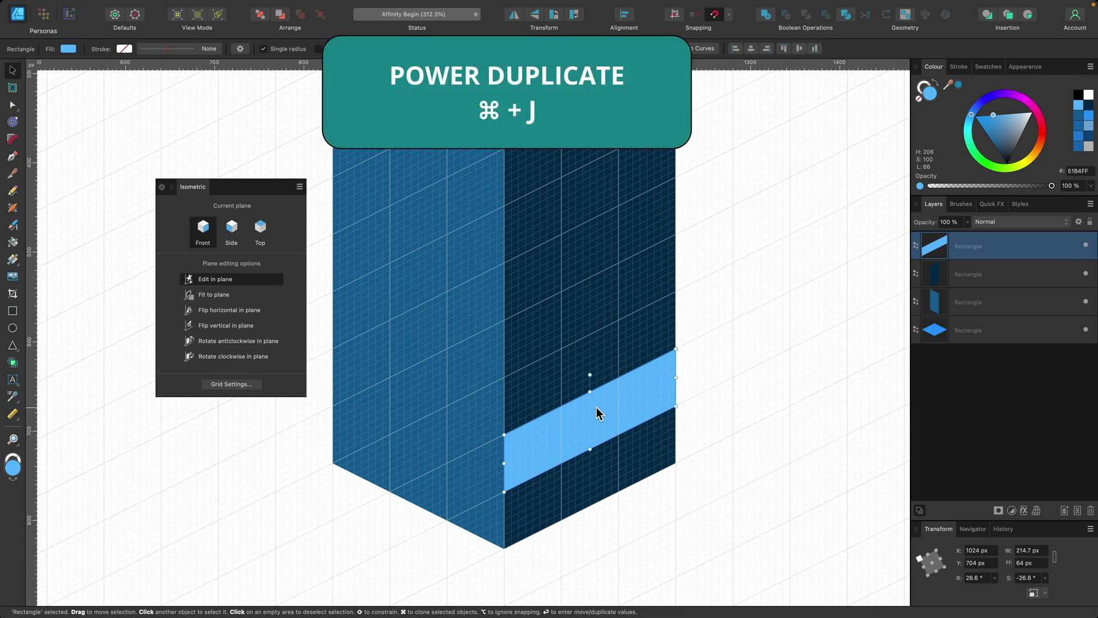
- Duplicate the band twice up the wall at equal spacing
{"action": "key", "text": "super+j"}
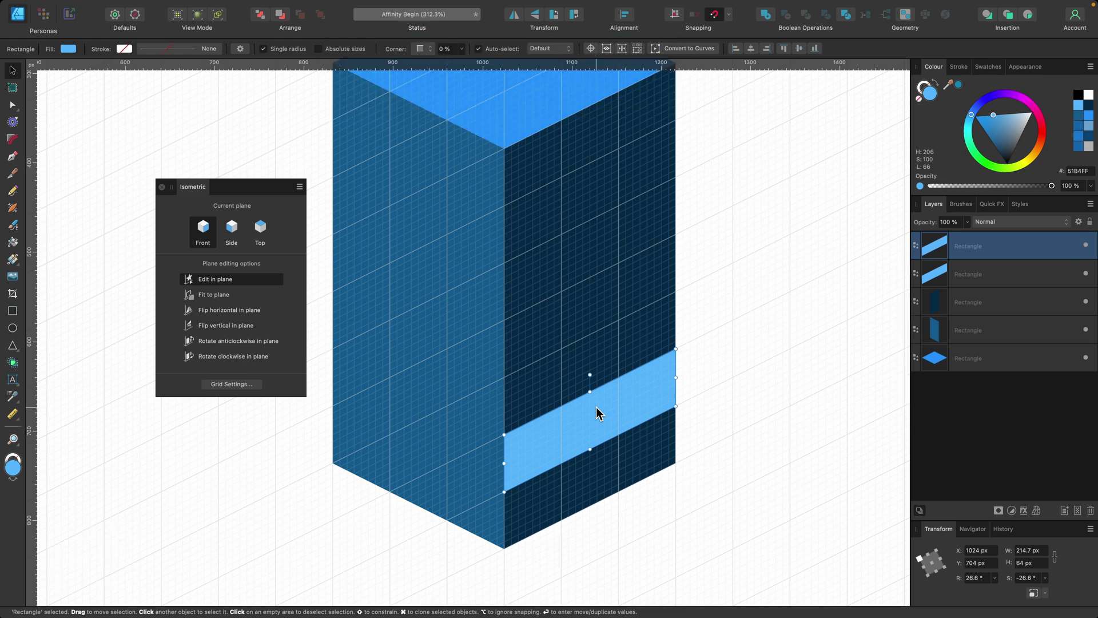
{"action": "left_click_drag", "start_coordinate": [596, 410], "coordinate": [591, 299]}
{"action": "key", "text": "ctrl+j"}
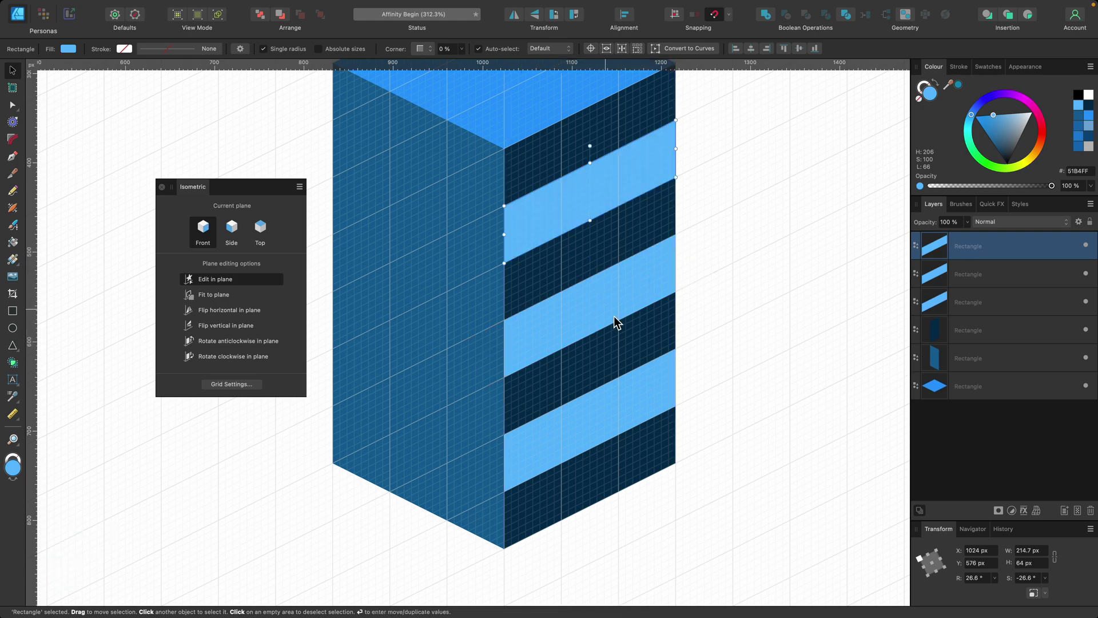
{"action": "scroll", "coordinate": [641, 327], "scroll_direction": "down", "scroll_amount": 2}
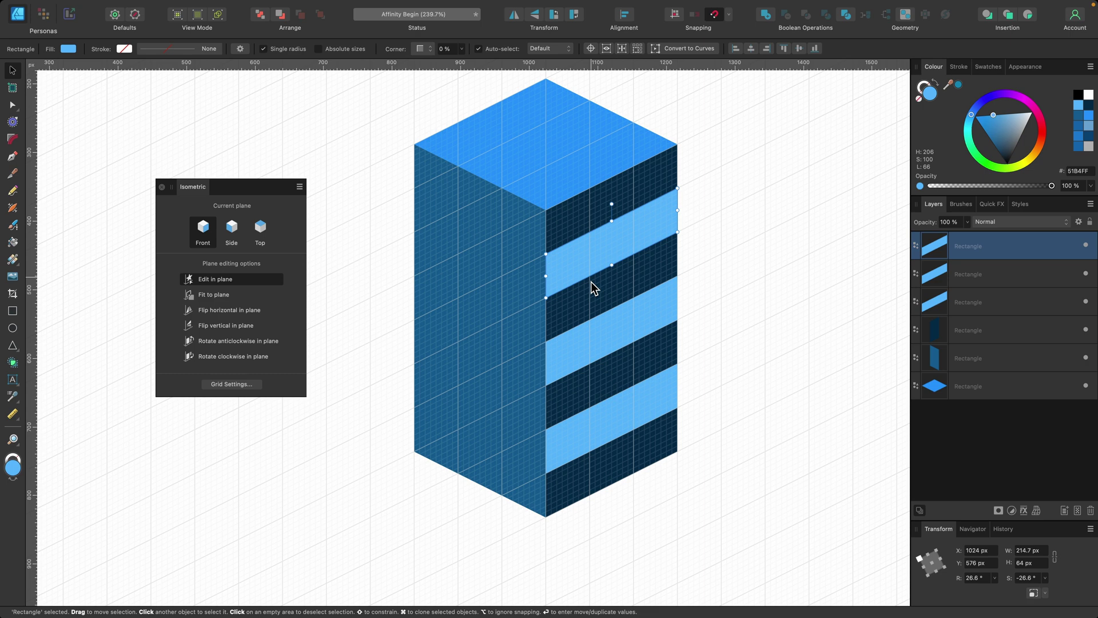
- Copy the three right-wall bands, flip them horizontally, and move them onto the left wall
{"action": "left_click", "coordinate": [620, 327], "text": "shift"}
{"action": "left_click", "coordinate": [611, 423], "text": "shift"}
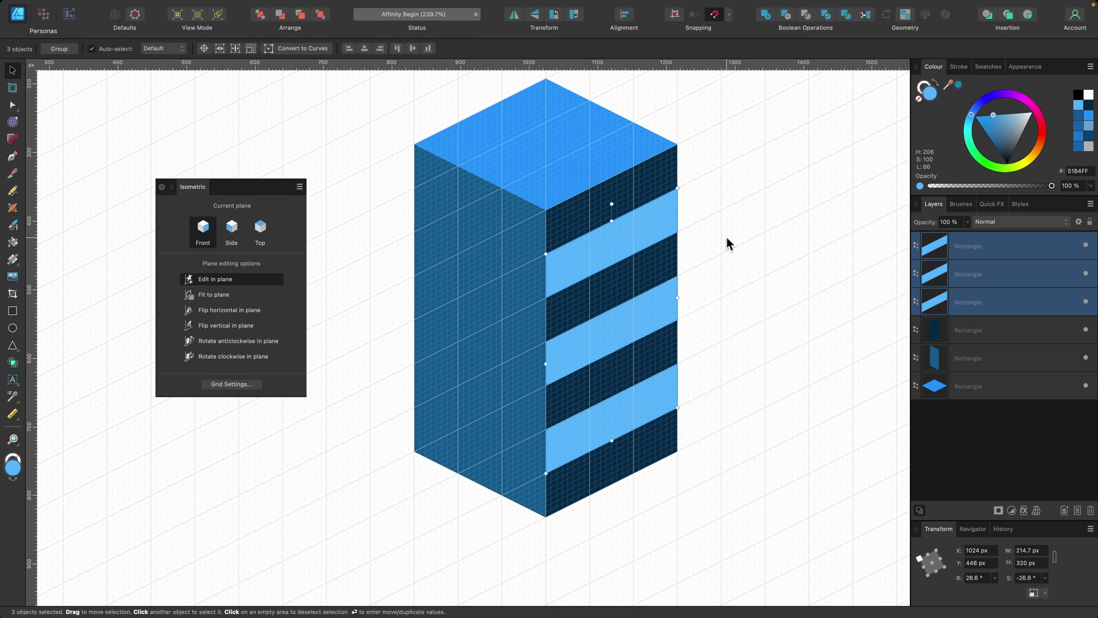
{"action": "key", "text": "super+c"}
{"action": "key", "text": "super+v"}
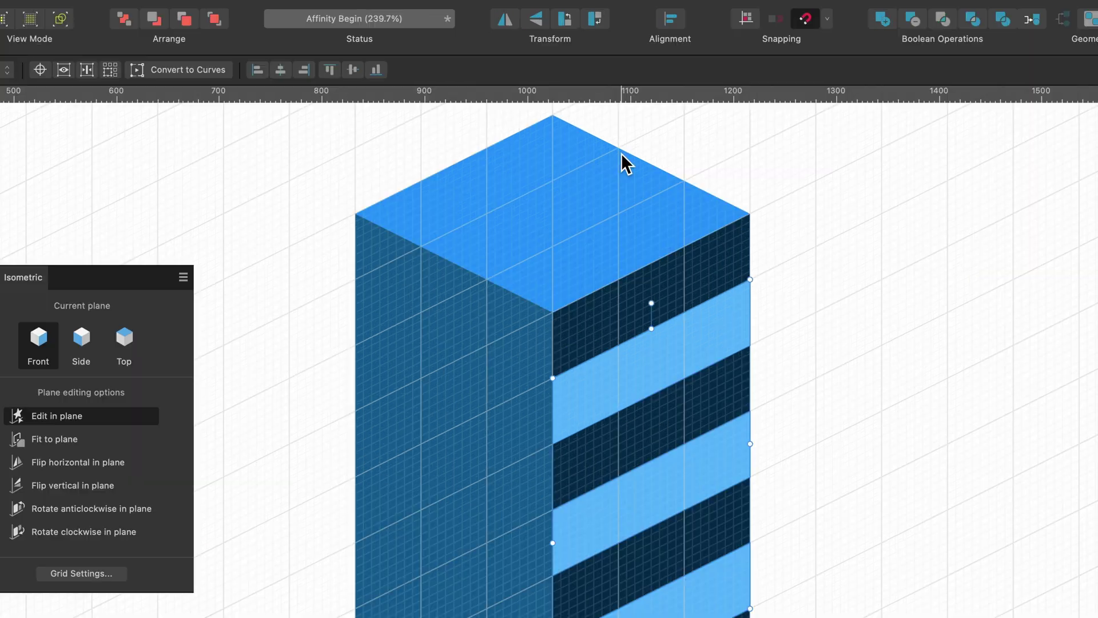
{"action": "left_click", "coordinate": [506, 20]}
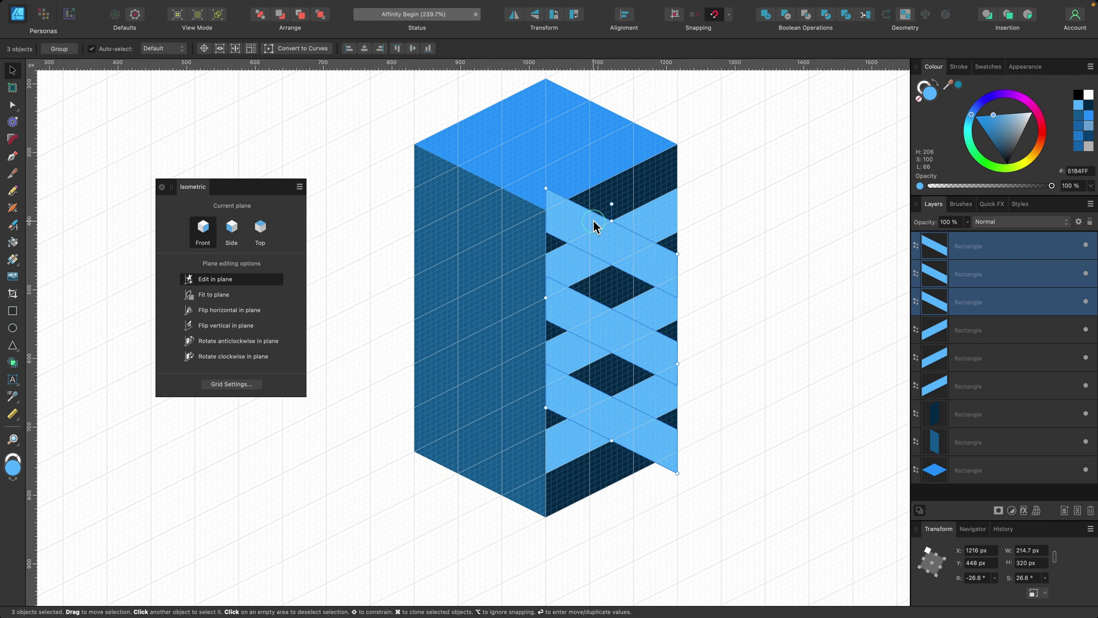
{"action": "left_click_drag", "start_coordinate": [594, 225], "coordinate": [464, 227]}
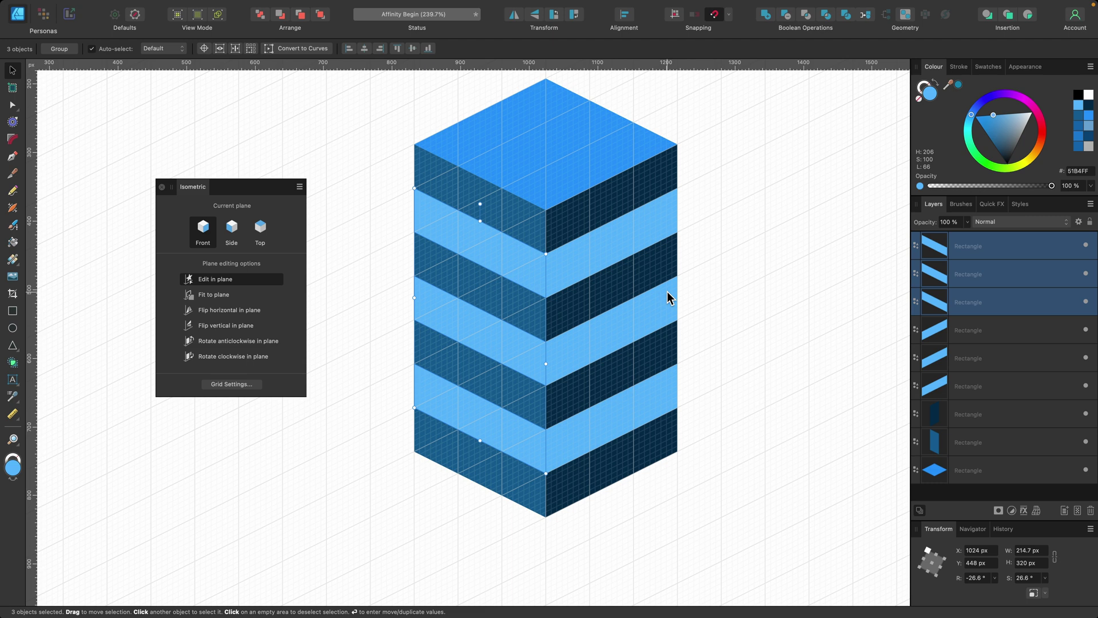
{"action": "key", "text": "super+apostrophe"}
{"action": "left_click", "coordinate": [736, 287]}
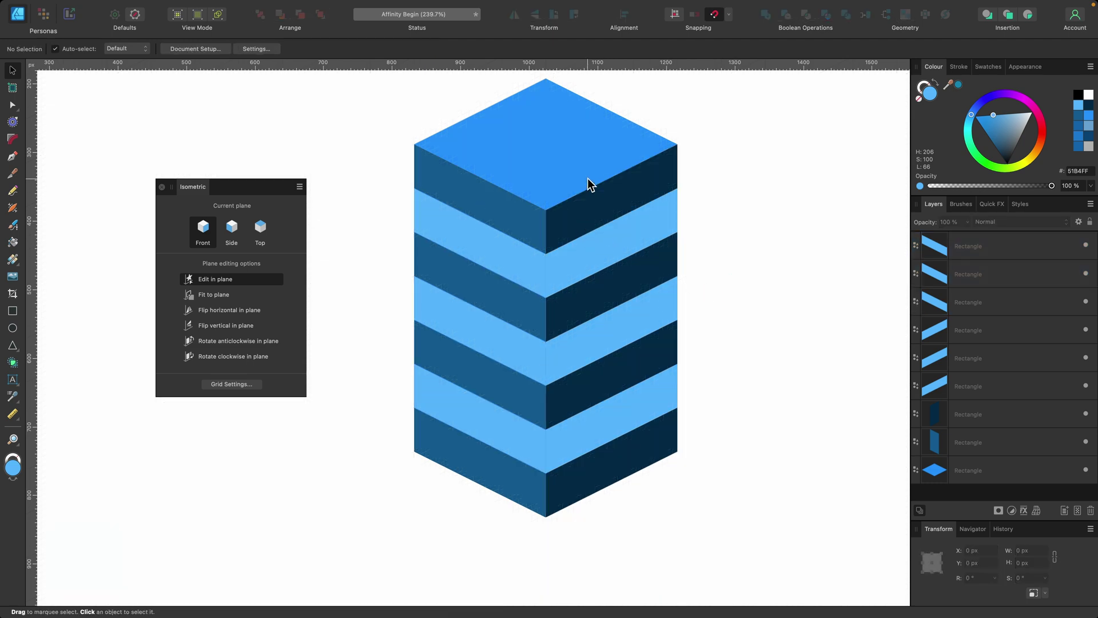
{"action": "scroll", "coordinate": [606, 263], "scroll_direction": "down", "scroll_amount": 3}
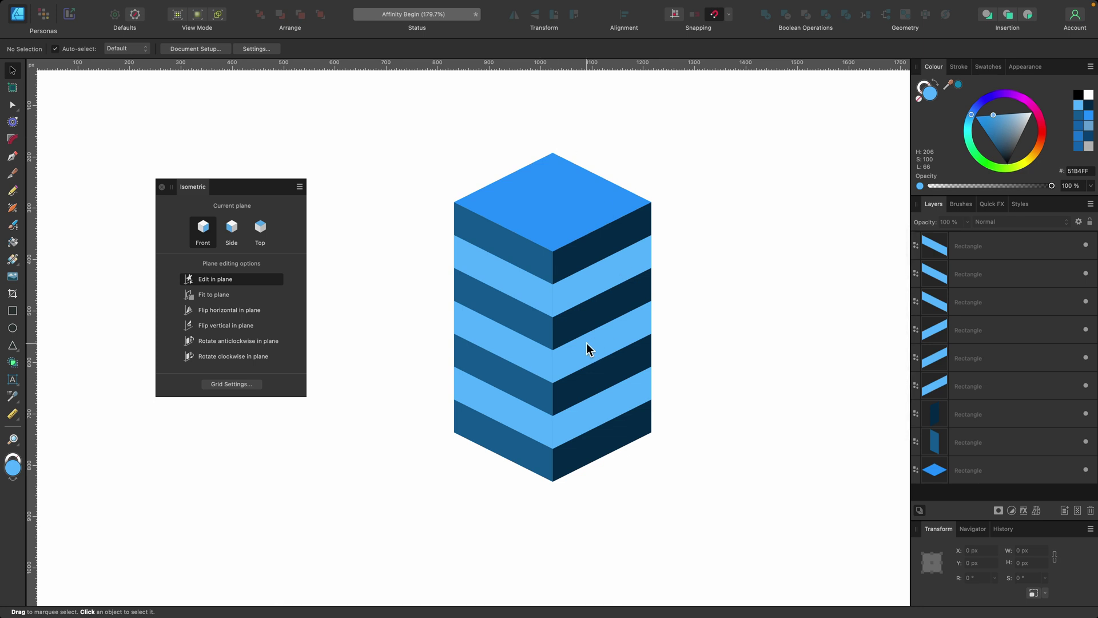
{"action": "left_click", "coordinate": [603, 444]}
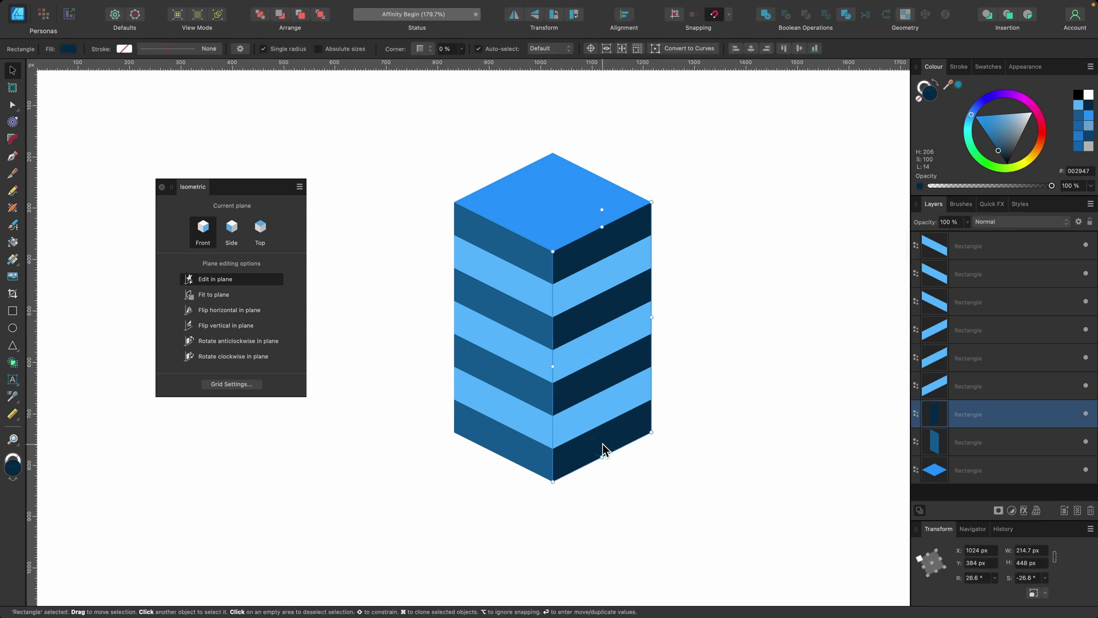
{"action": "scroll", "coordinate": [602, 444], "scroll_direction": "up", "scroll_amount": 8}
{"action": "left_click", "coordinate": [597, 382]}
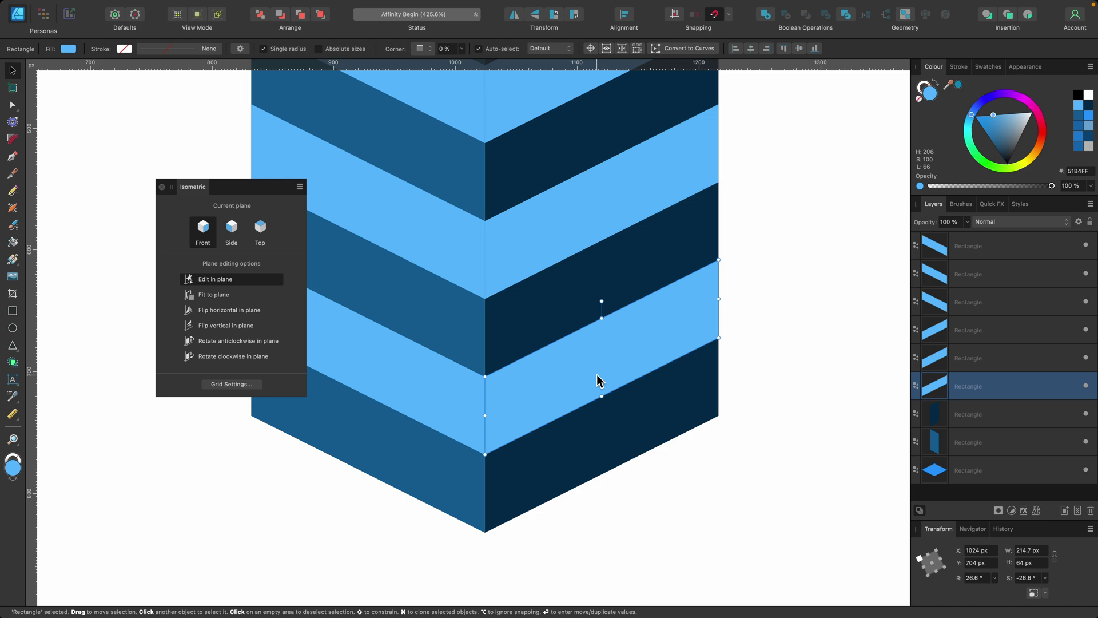
- Turn the grid back on, then turn a copy of the bottom band into a narrow orange door
{"action": "key", "text": "super+apostrophe"}
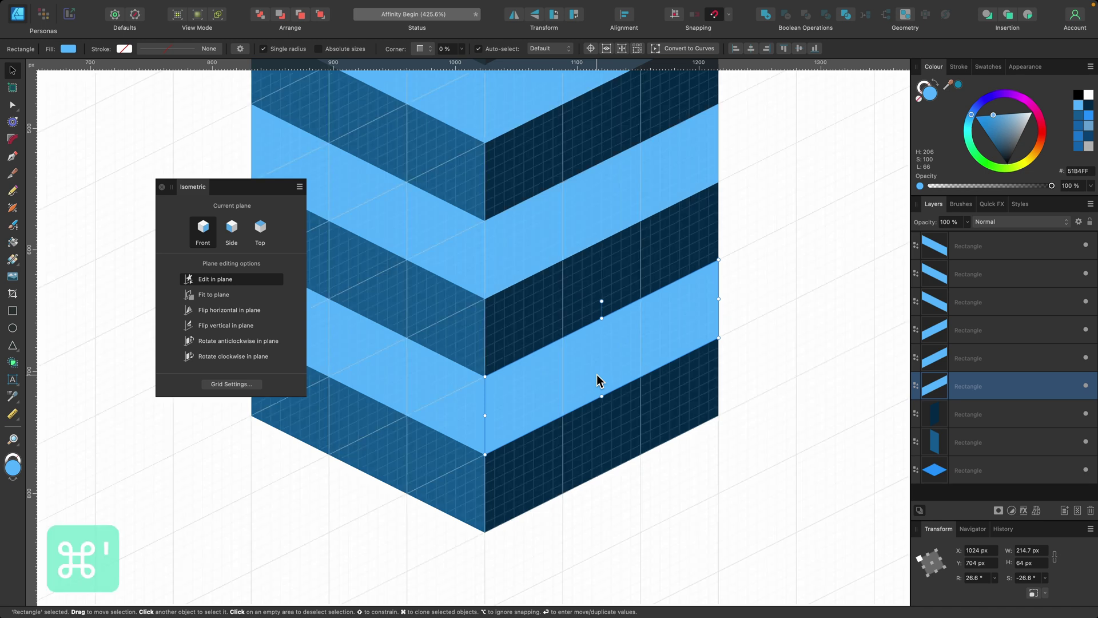
{"action": "key", "text": "super+c"}
{"action": "key", "text": "super+v"}
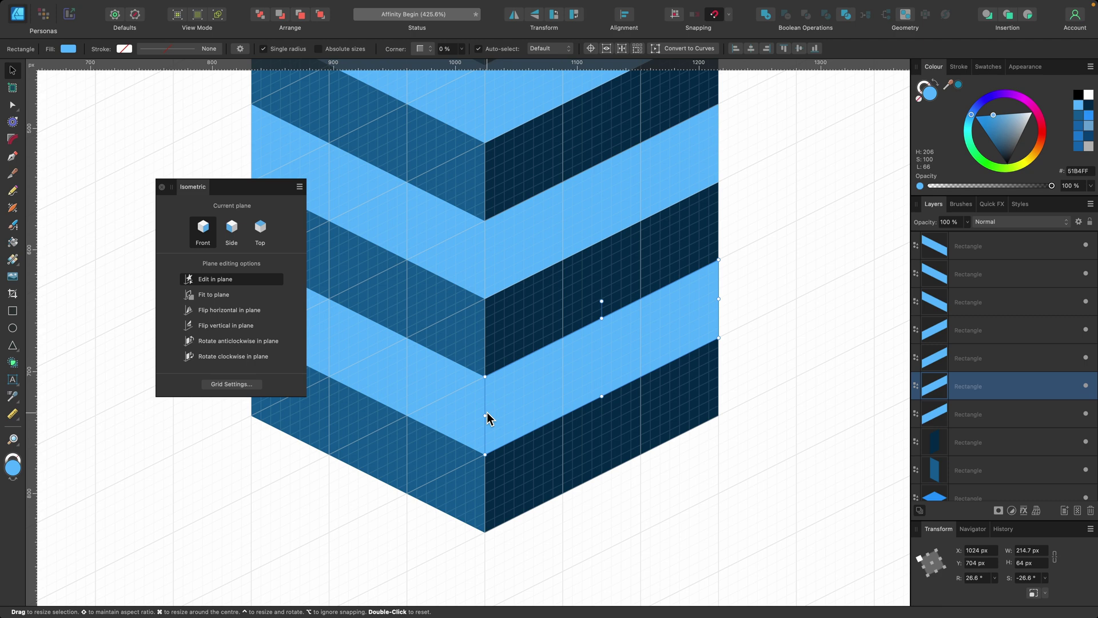
{"action": "left_click_drag", "start_coordinate": [485, 416], "coordinate": [573, 375]}
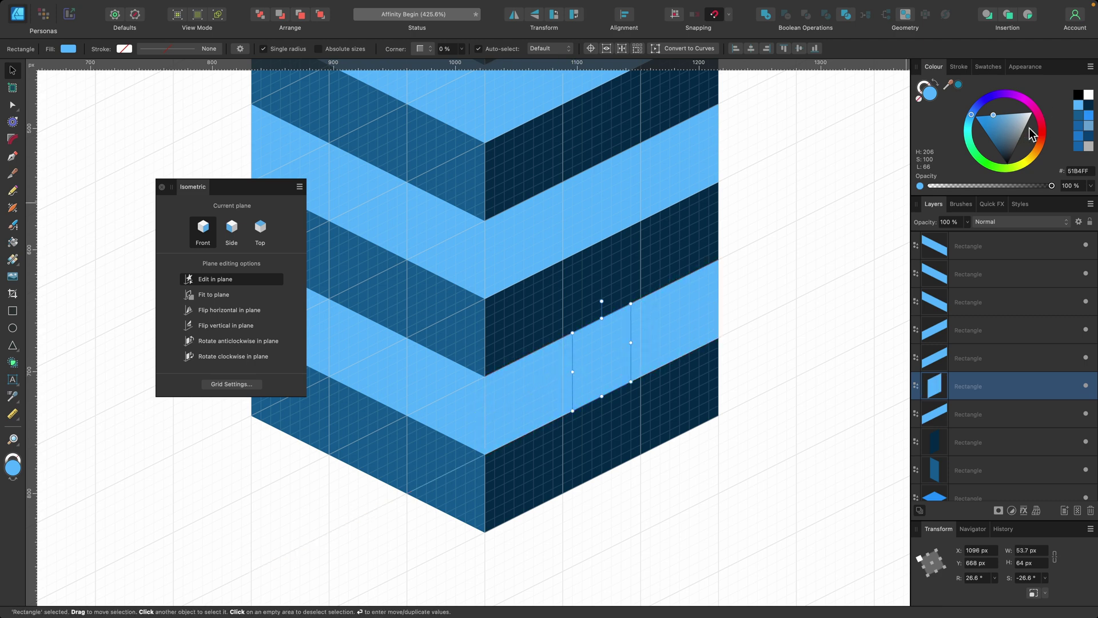
{"action": "left_click_drag", "start_coordinate": [1032, 152], "coordinate": [1037, 156]}
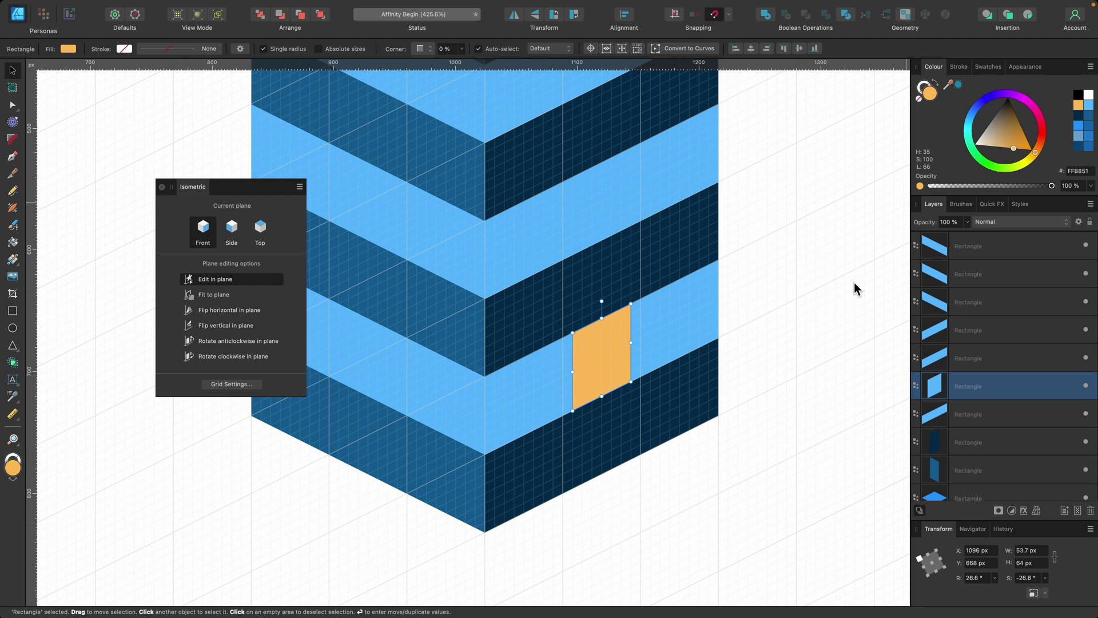
{"action": "left_click_drag", "start_coordinate": [574, 372], "coordinate": [611, 421]}
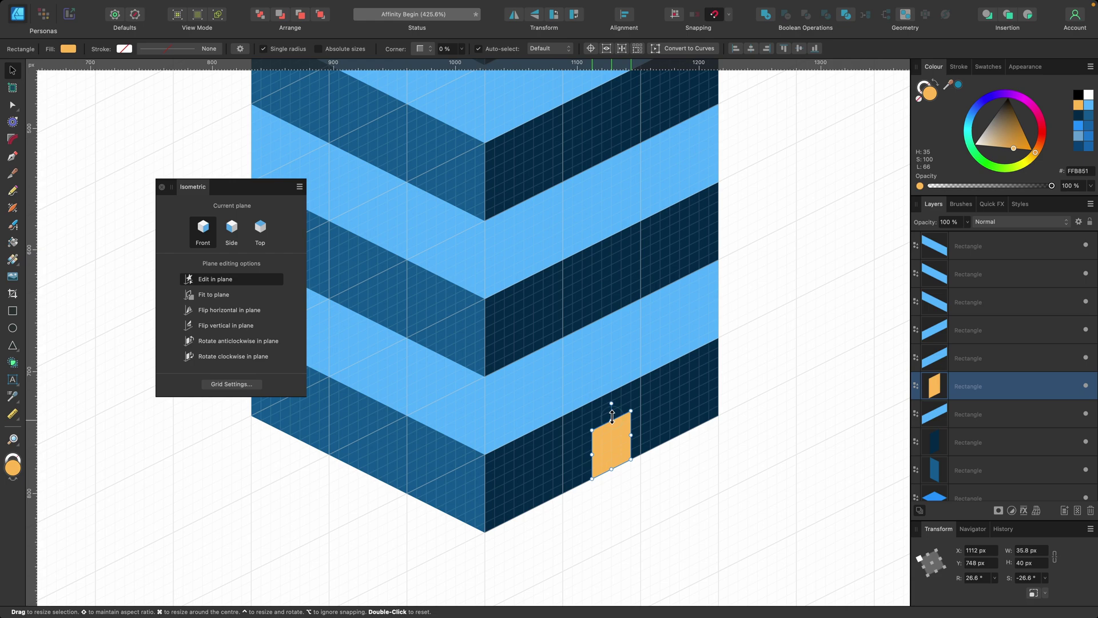
{"action": "left_click", "coordinate": [681, 446]}
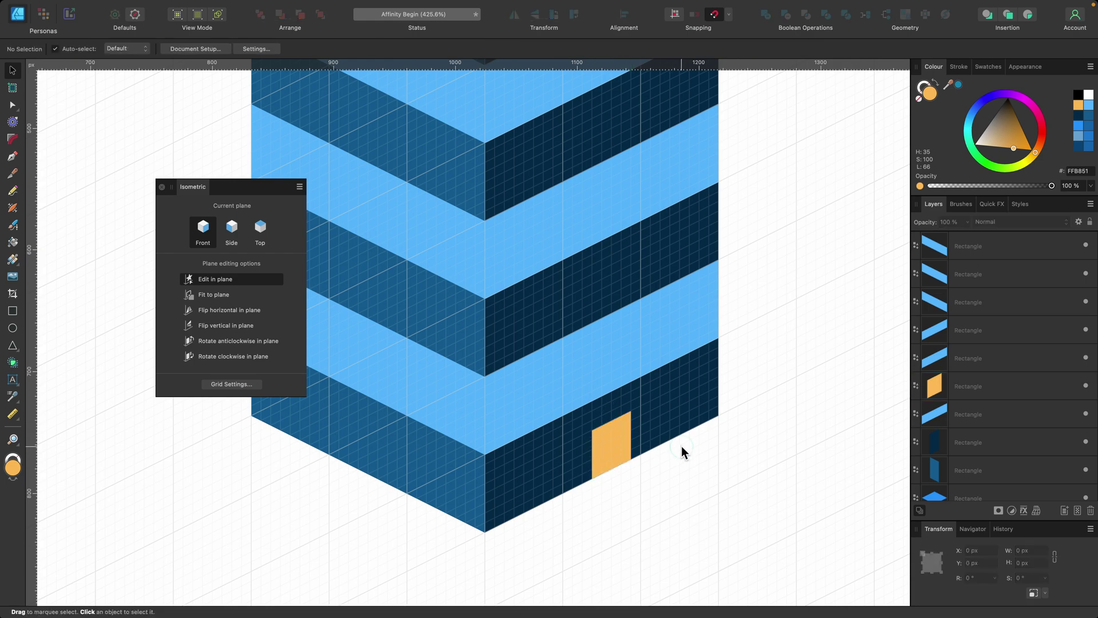
{"action": "scroll", "coordinate": [682, 446], "scroll_direction": "down", "scroll_amount": 5}
- Set the Top plane with Cmd+1, hide the grid, and nudge the Isometric panel aside
{"action": "key", "text": "super+1"}
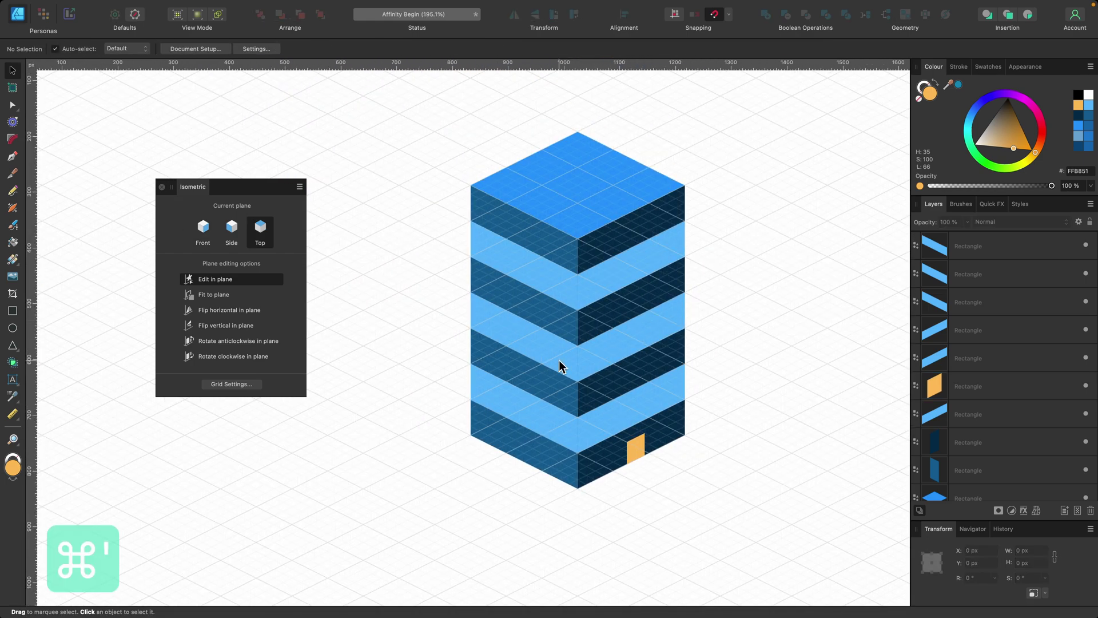
{"action": "key", "text": "super+apostrophe"}
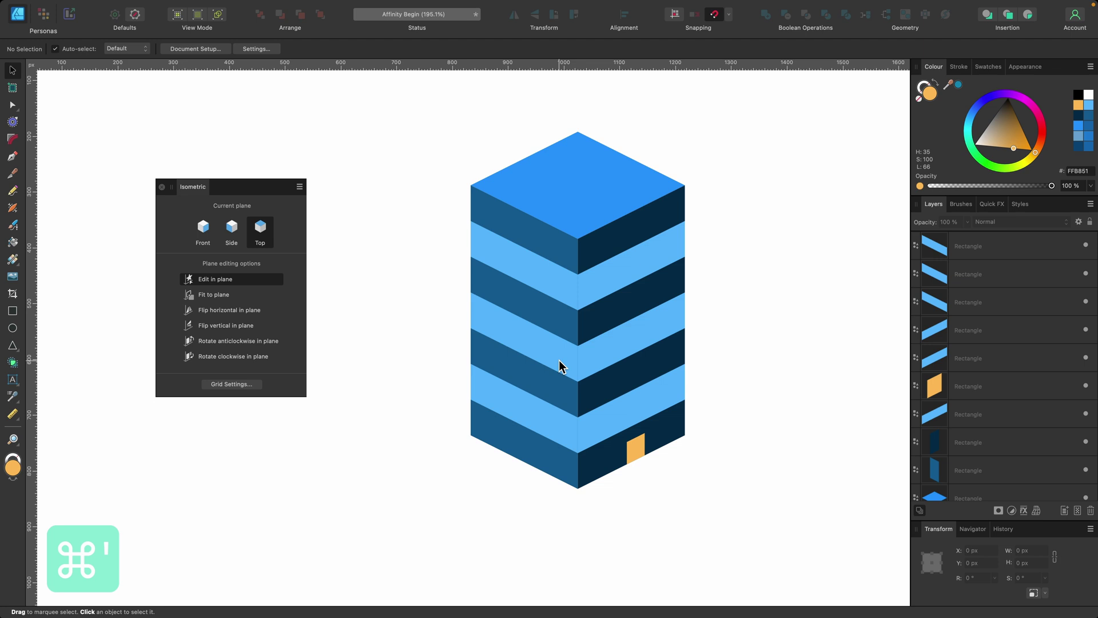
{"action": "left_click_drag", "start_coordinate": [241, 184], "coordinate": [222, 175]}
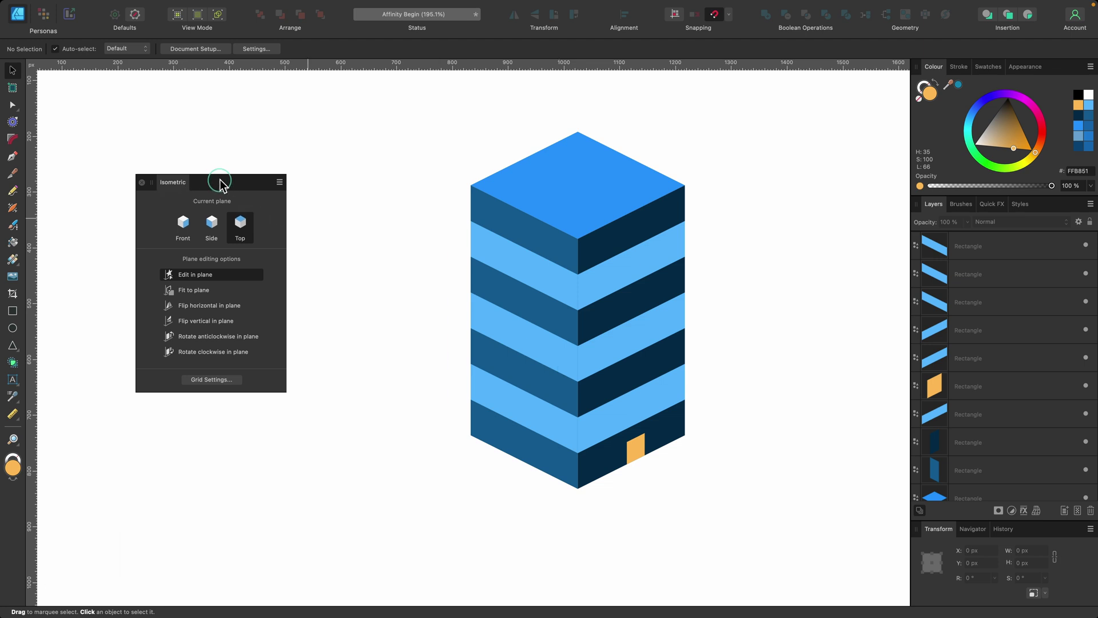